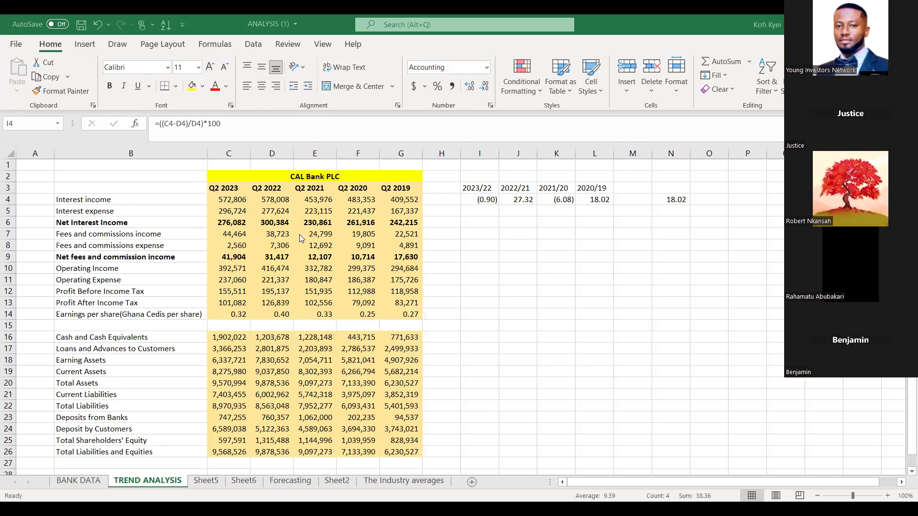
Examine the net interest income industry average formula in C5 on The Industry averages sheet
left_click(71, 480)
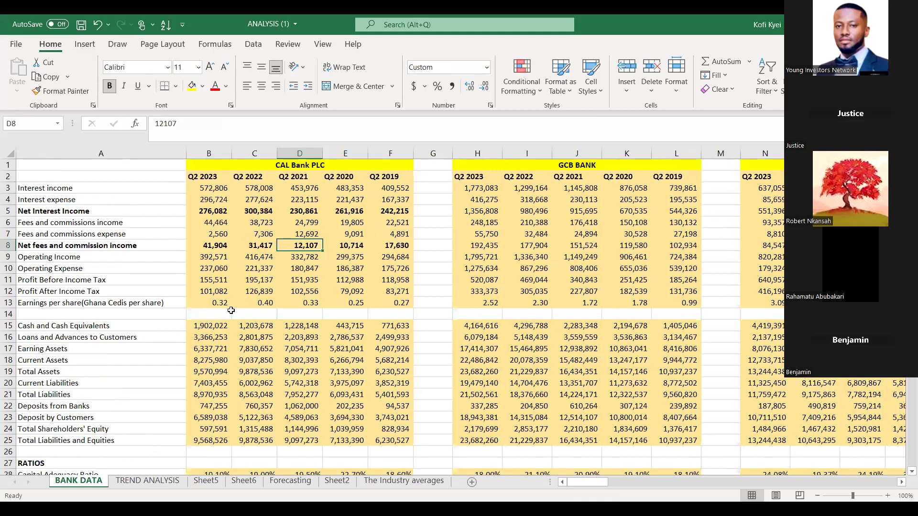
left_click(377, 482)
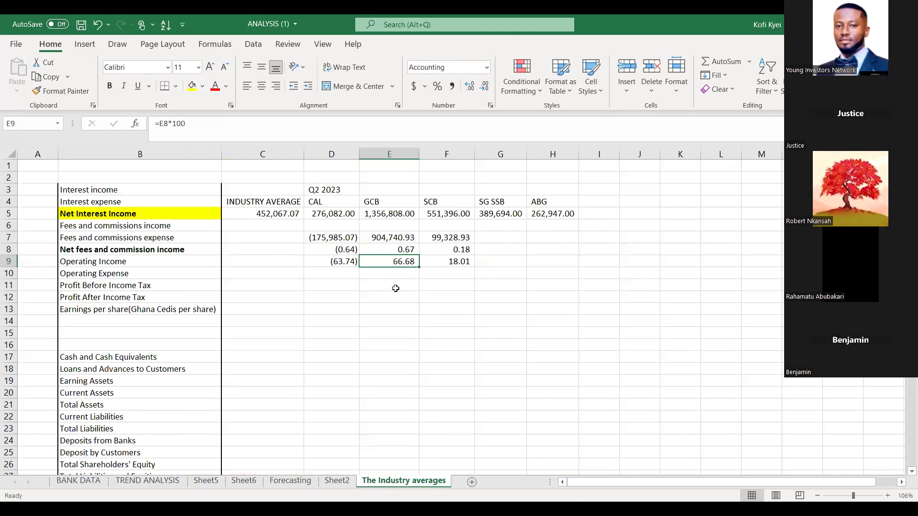
left_click(266, 225)
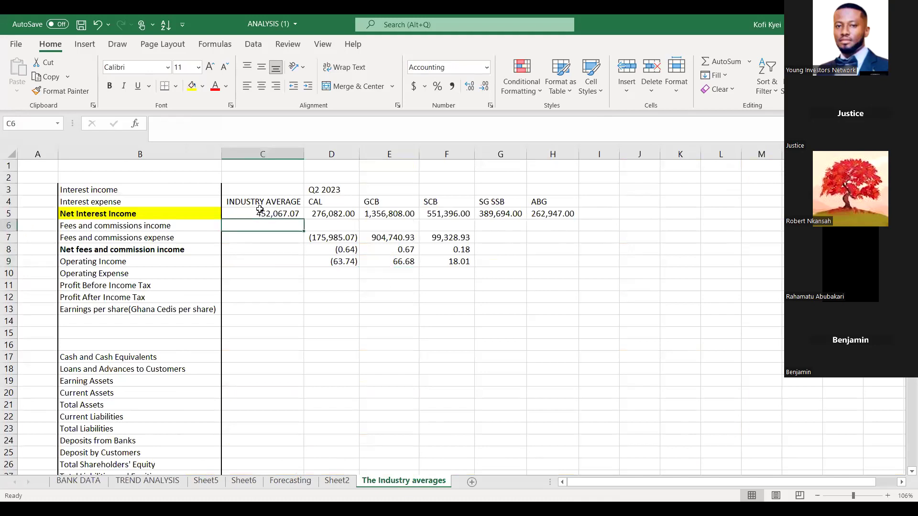
left_click(260, 211)
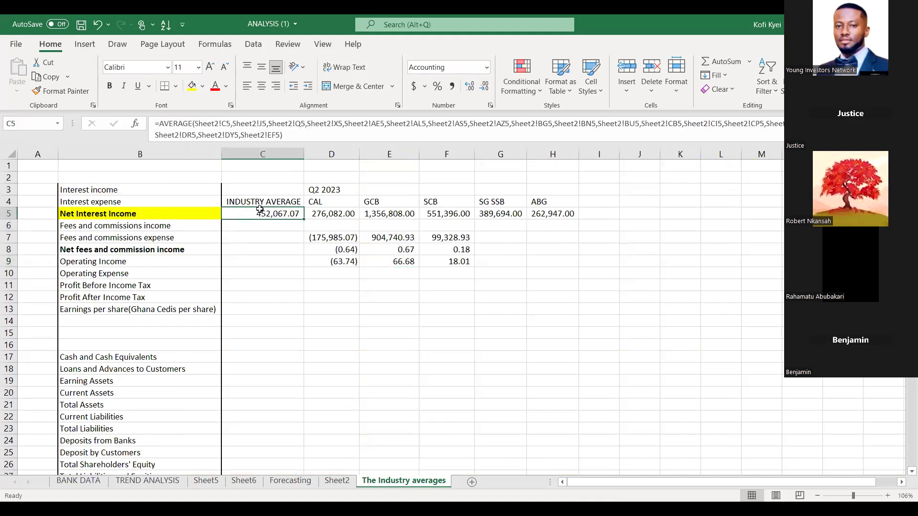
Review the Q2 2019–2023 columns of the different banks on the BANK DATA sheet, starting from CAL Bank and returning to column A
left_click(72, 484)
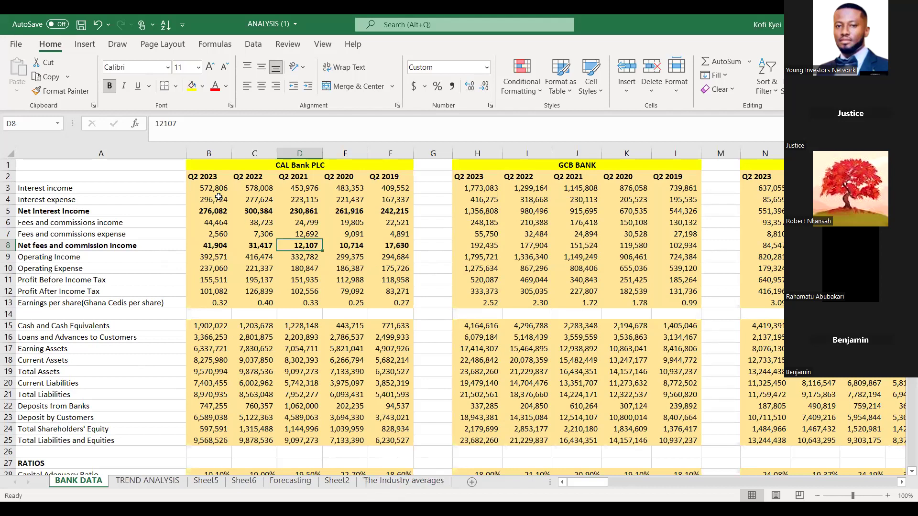
left_click(228, 175)
key("Right")
key("Right")
key("Right")
key("Right")
key("Right")
key("Right")
key("Right")
key("Right")
key("Right")
key("Right")
key("Right")
key("Right")
key("Right")
key("Right")
key("Right")
key("Right")
key("Right")
key("Right")
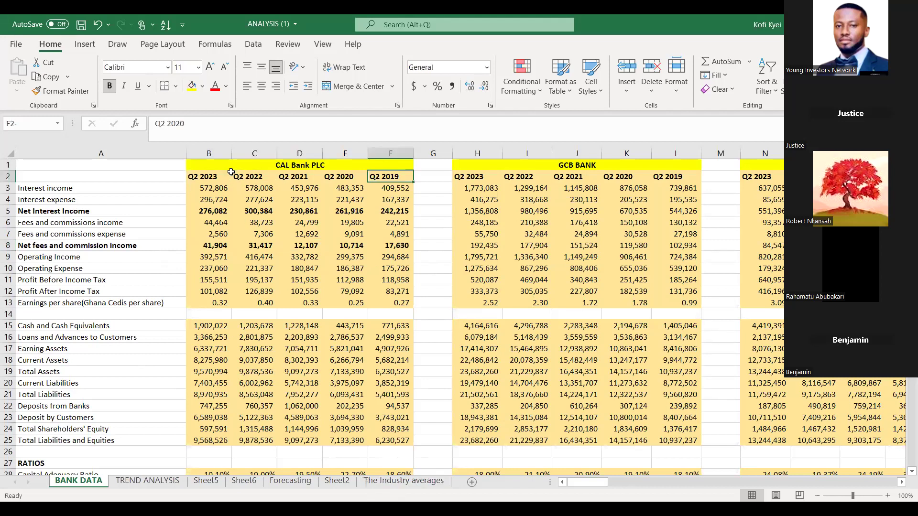
key("Right")
key("Right")
key("Right")
key("Right")
key("Right")
key("Right")
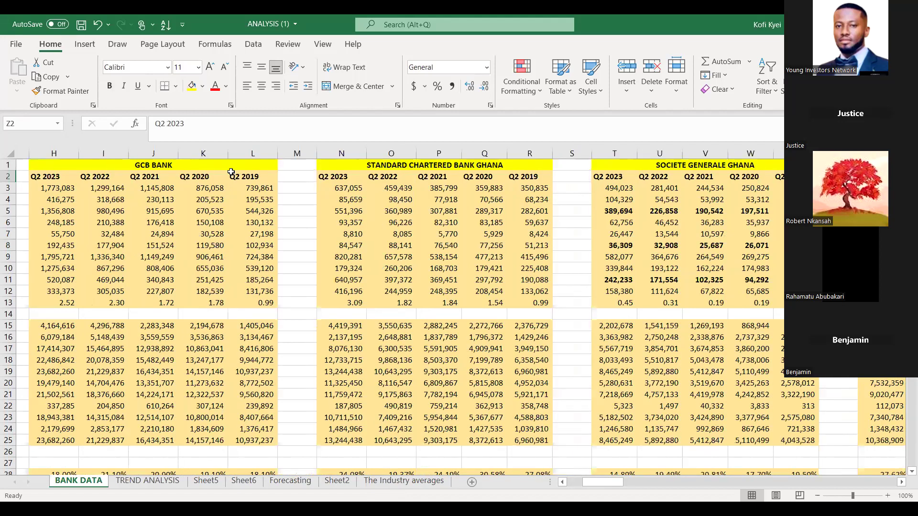
key("Right")
key("Right")
key("Right")
key("Right")
key("Right")
key("Right")
key("Right")
key("Right")
key("Right")
key("Right")
key("Right")
key("Right")
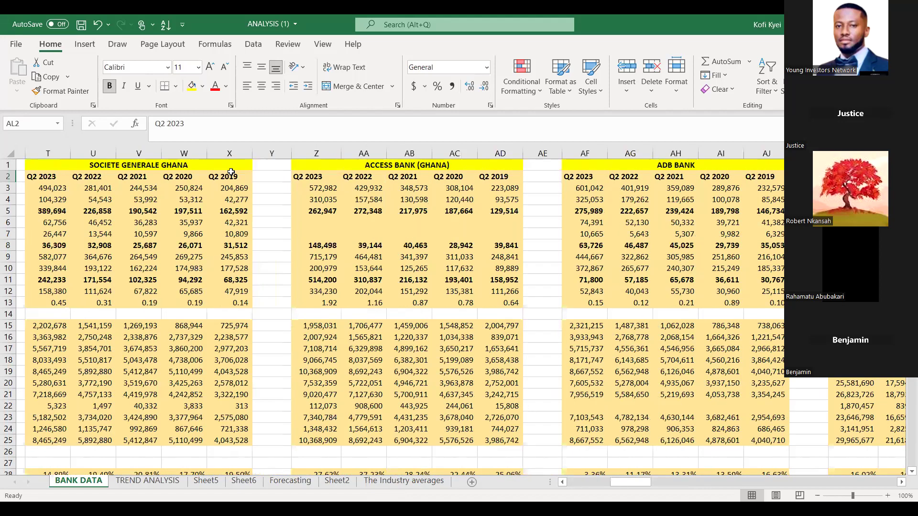
key("Right")
key("Right")
key("Right")
key("Right")
key("Right")
key("Right")
key("Right")
key("Right")
key("Right")
key("Left")
key("Left")
key("Left")
key("Left")
key("Left")
key("Left")
key("Left")
key("Left")
key("Left")
key("Left")
key("Left")
key("Left")
key("Left")
key("Left")
key("Left")
key("Left")
key("Left")
key("Left")
key("Left")
key("Left")
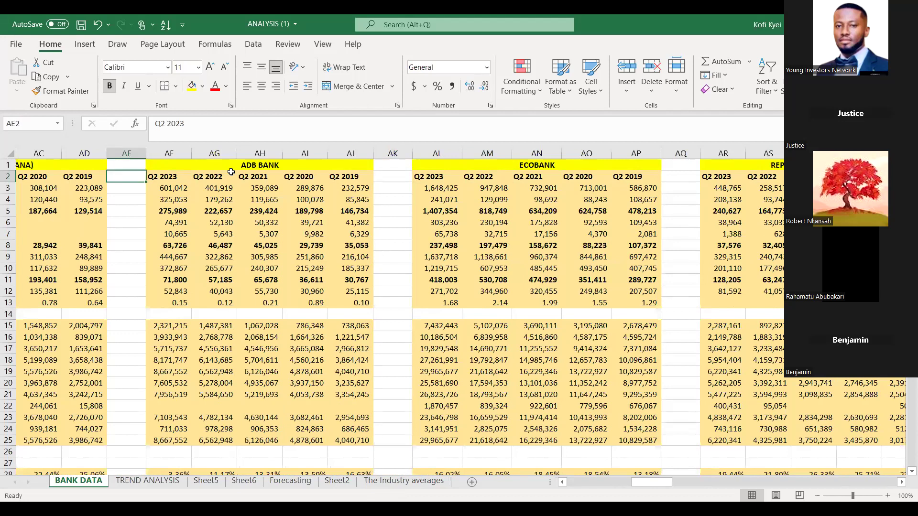
key("Left")
key("Left")
key("Left")
key("Left")
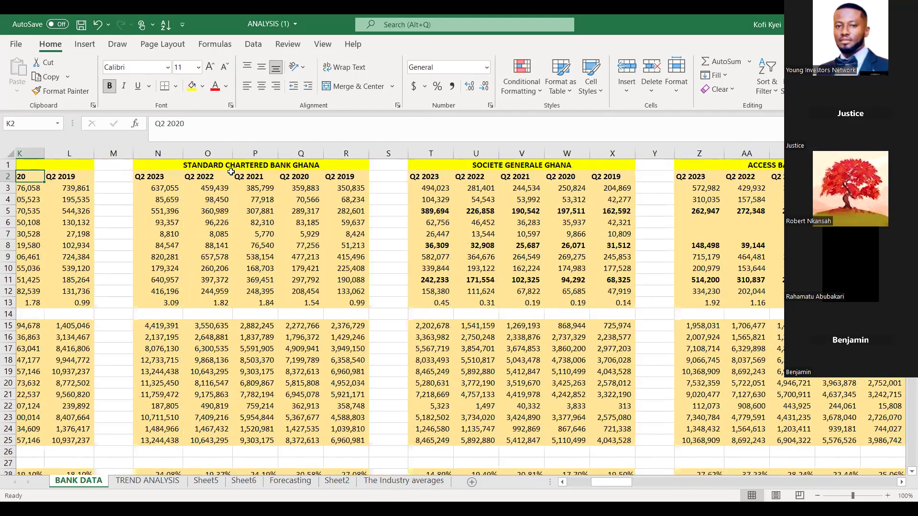
key("Left")
key("Left")
key("Left")
key("Left")
key("Left")
key("Left")
key("Left")
key("Left")
key("Left")
key("Left")
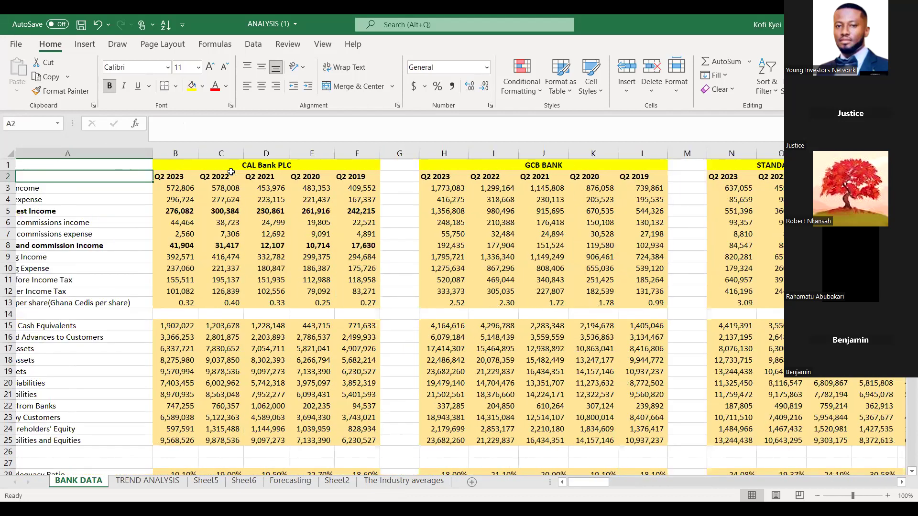
Examine CAL Bank's Q2 2023 figures from interest income down to earnings per share
key("Down")
key("Down")
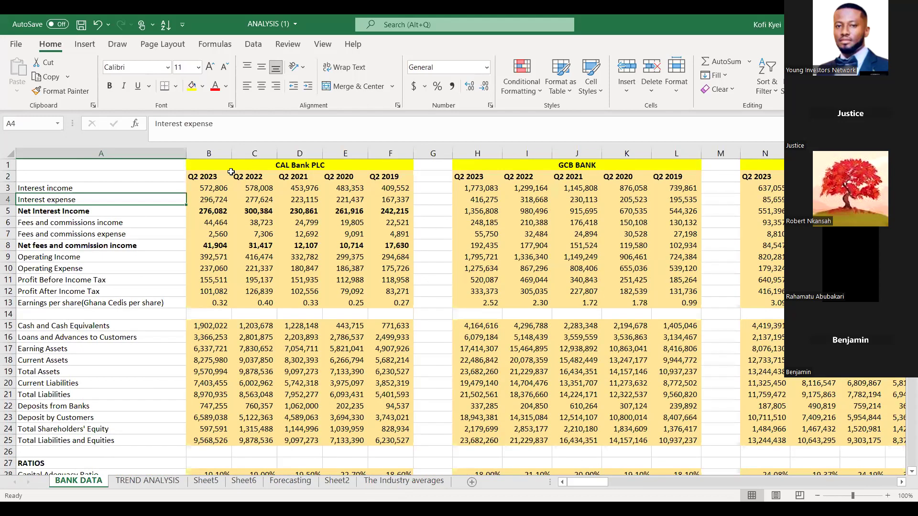
left_click(214, 190)
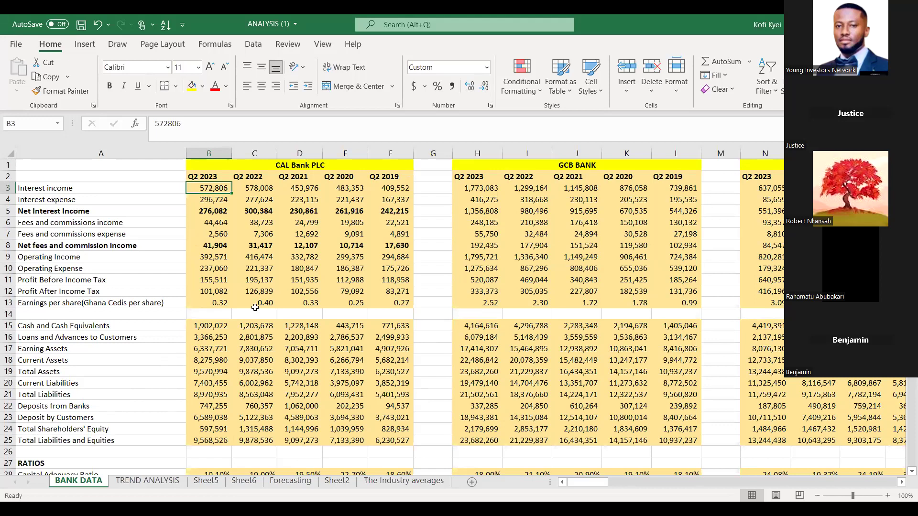
left_click(212, 302)
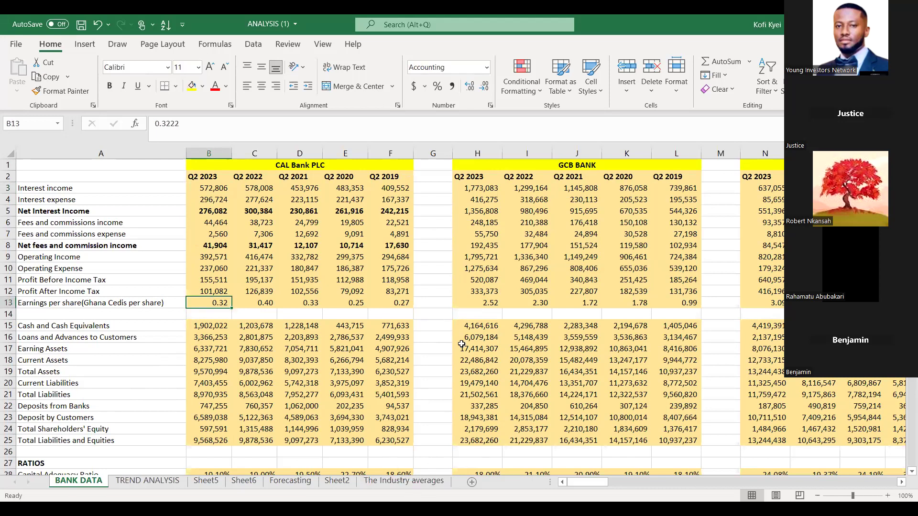
On The Industry averages sheet, highlight CAL's percentage deviation from the industry average in D9 with yellow fill
left_click(392, 483)
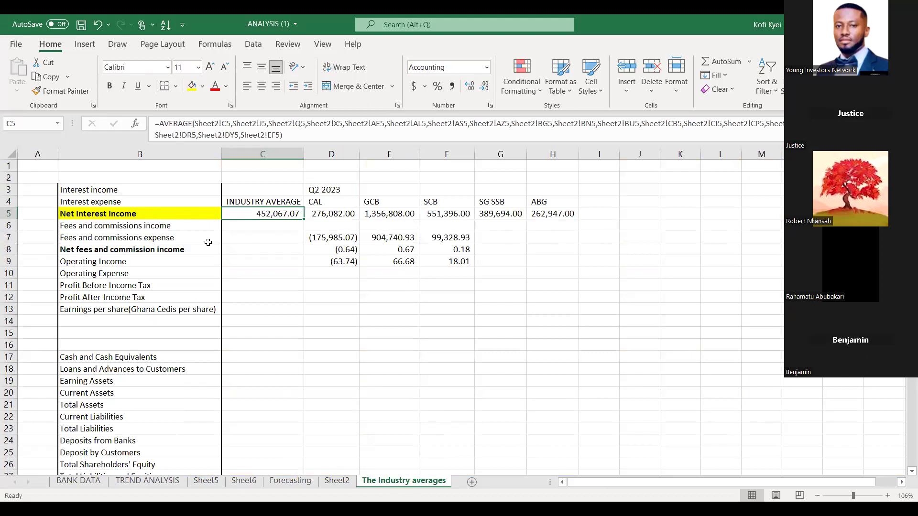
left_click(332, 214)
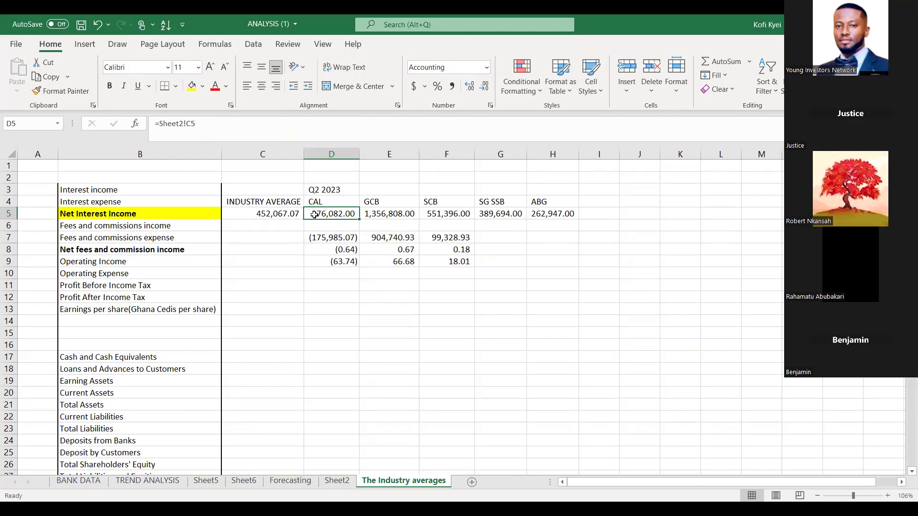
left_click(338, 260)
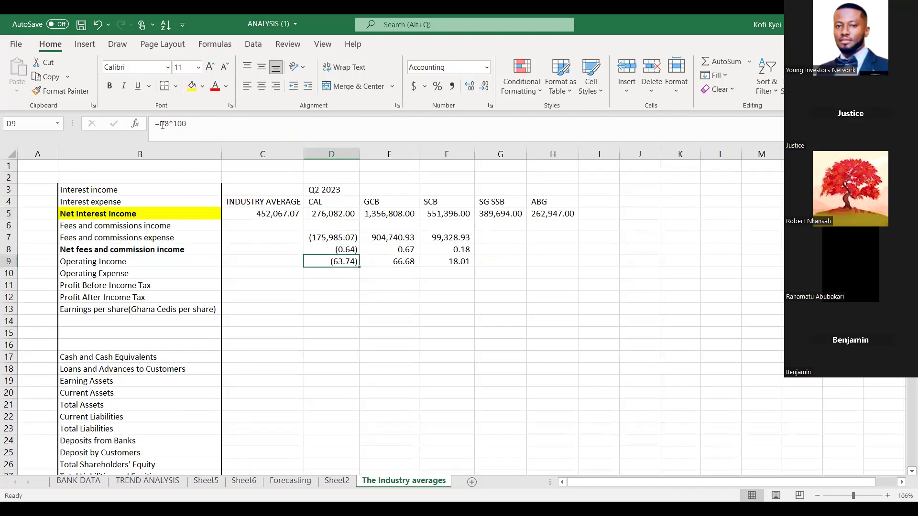
left_click(193, 88)
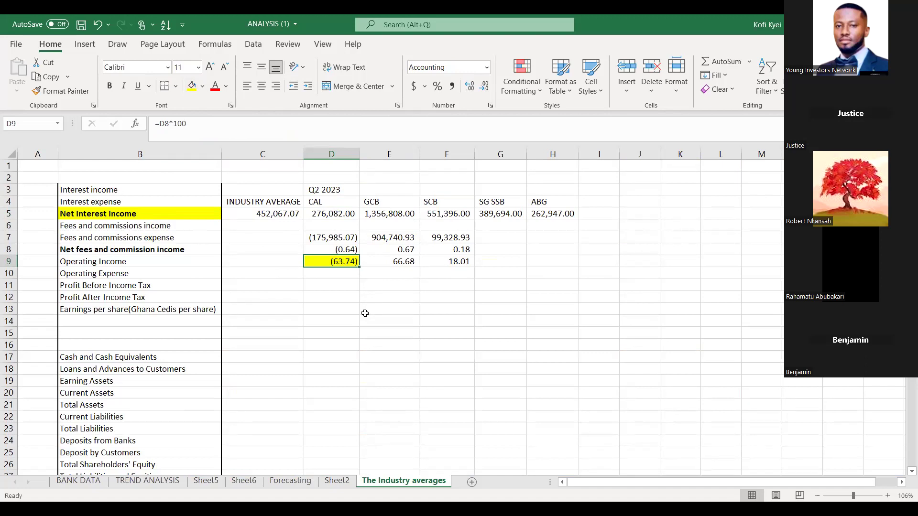
Compare the industry average net interest income with CAL's figure, and inspect GCB's percentage deviation in E9
left_click(261, 215)
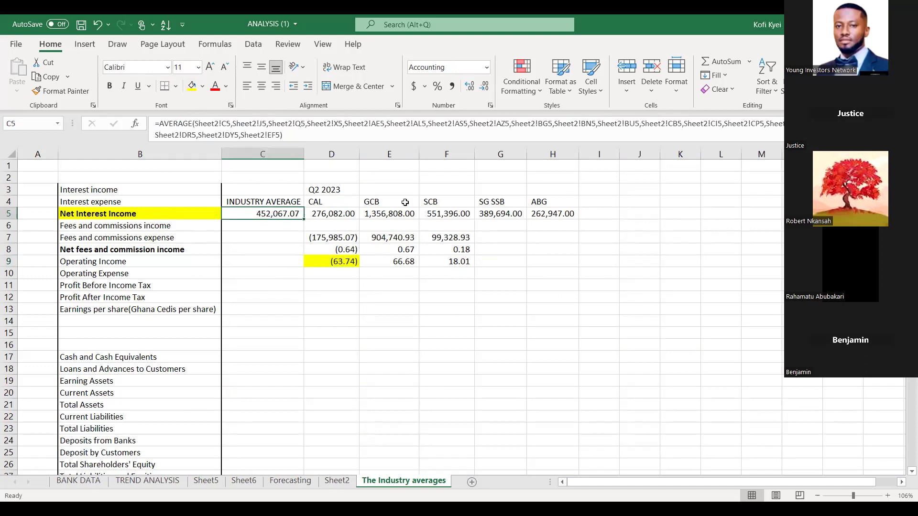
left_click(342, 215)
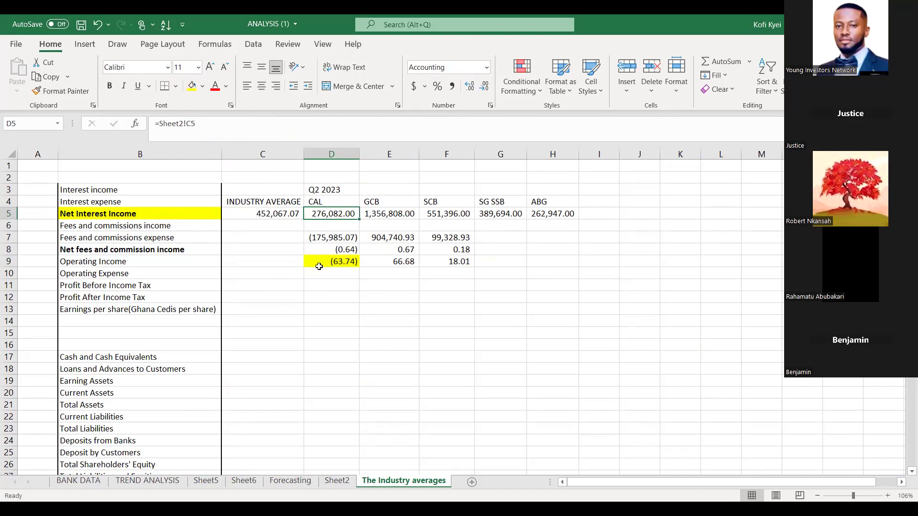
left_click(398, 262)
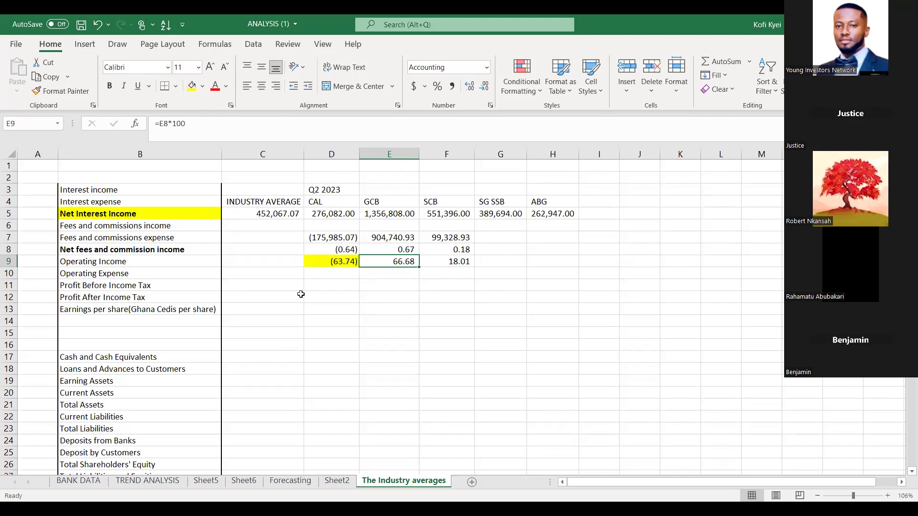
On the TREND ANALYSIS sheet, clear the interest income growth results in I4:L4
left_click(134, 483)
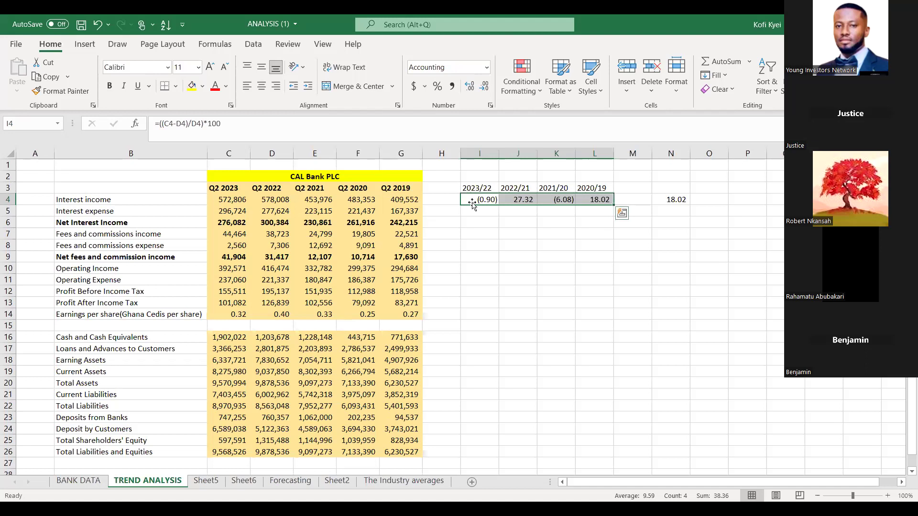
left_click_drag(473, 200, 587, 200)
key("Delete")
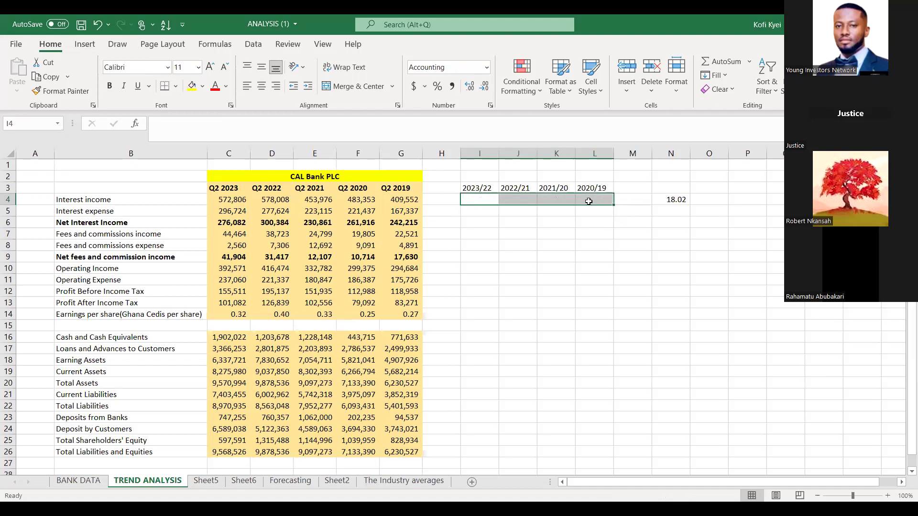
Calculate the 2020/19 interest income growth in L4 with the formula =((F4-G4)/G4)*100
left_click(591, 202)
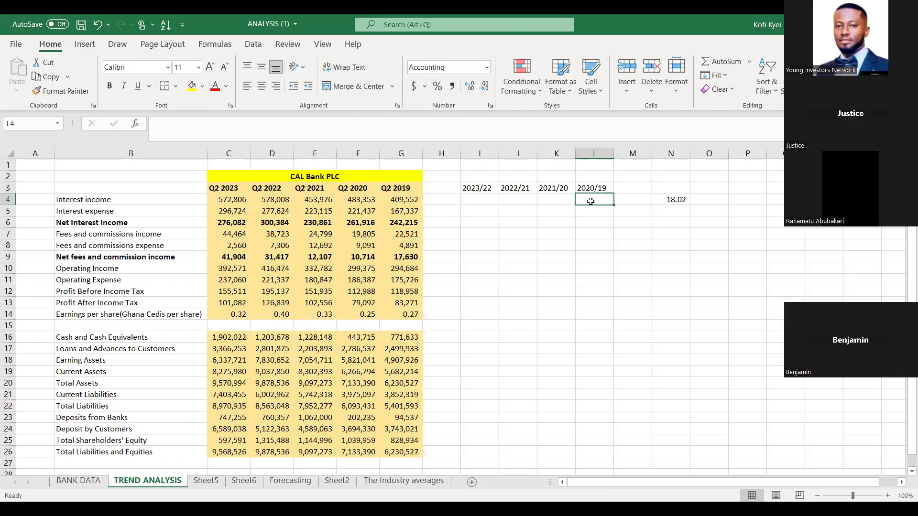
type("=")
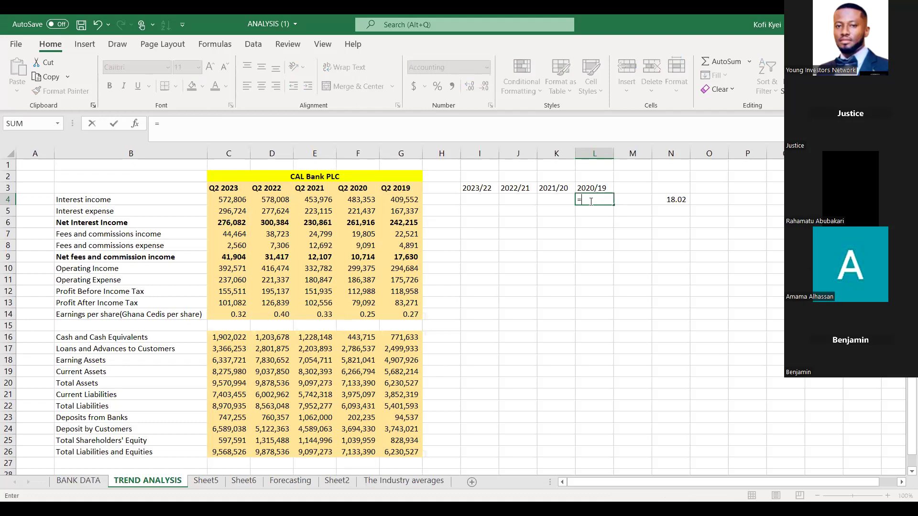
type("((")
left_click(360, 200)
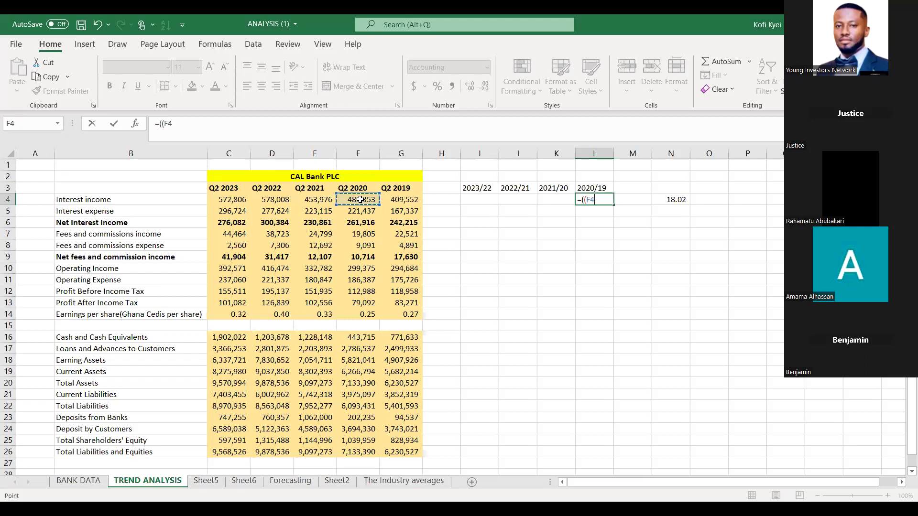
type("-")
left_click(407, 200)
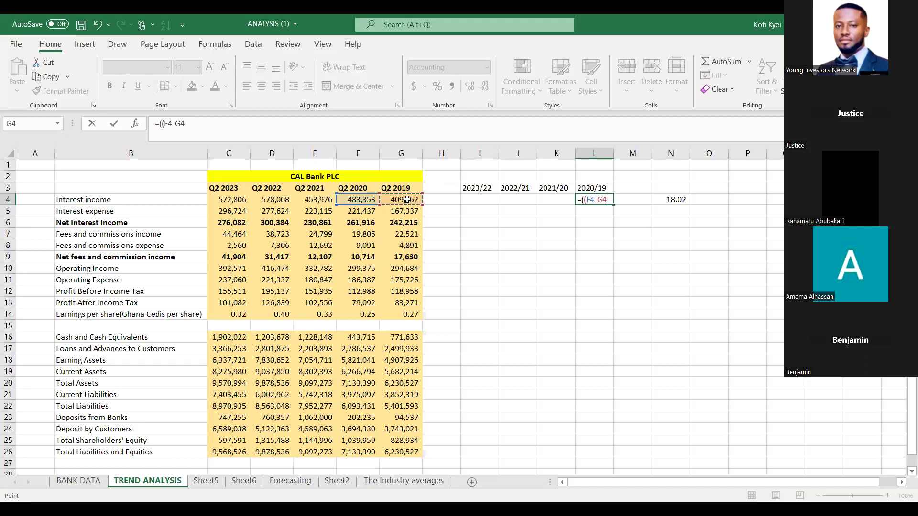
type(")/")
left_click(398, 199)
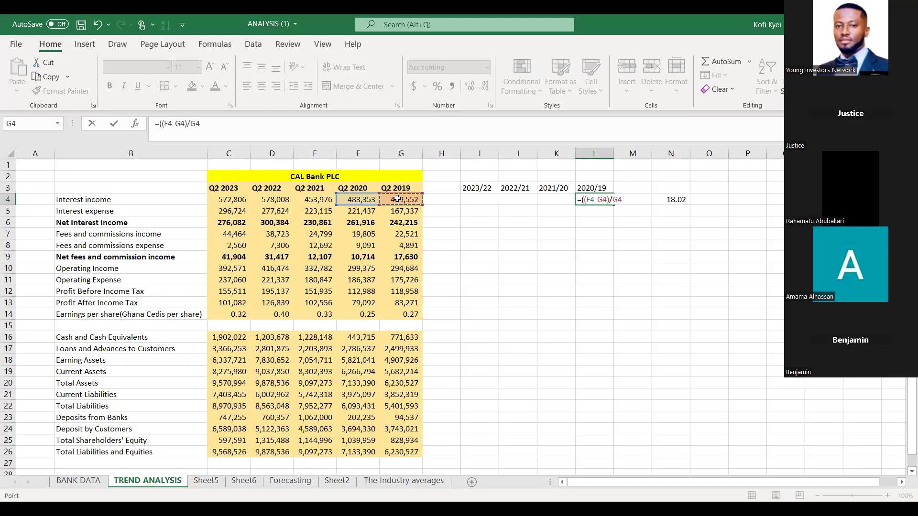
type(")*100")
key("Return")
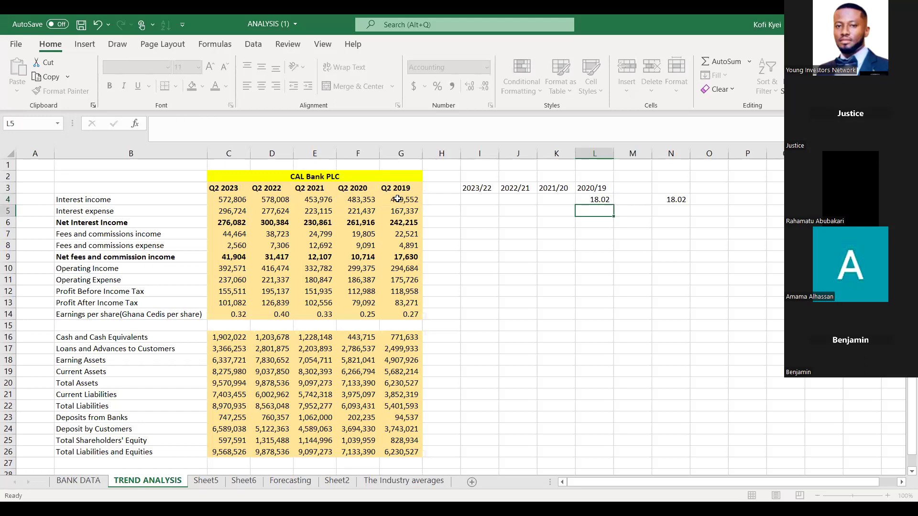
Delete the stray growth value in N4 and review the 2020/19 growth formula in L4
left_click(664, 199)
key("Delete")
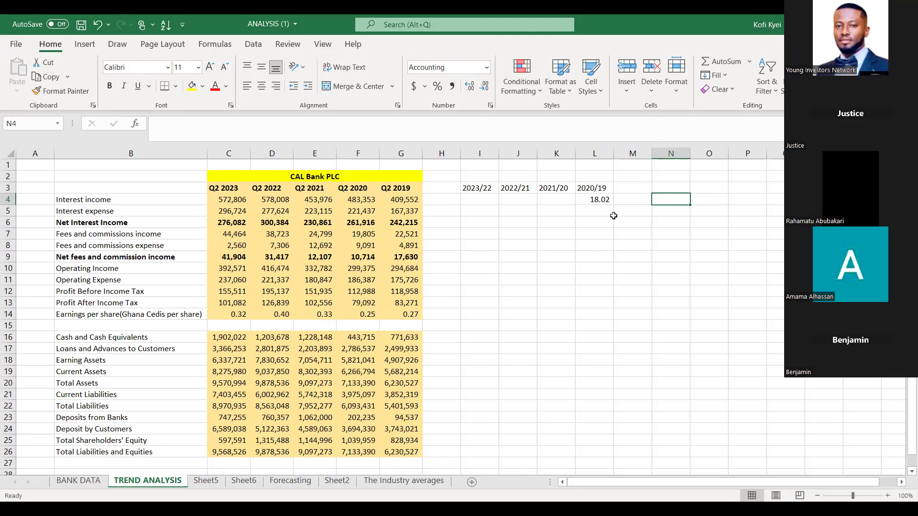
left_click(591, 199)
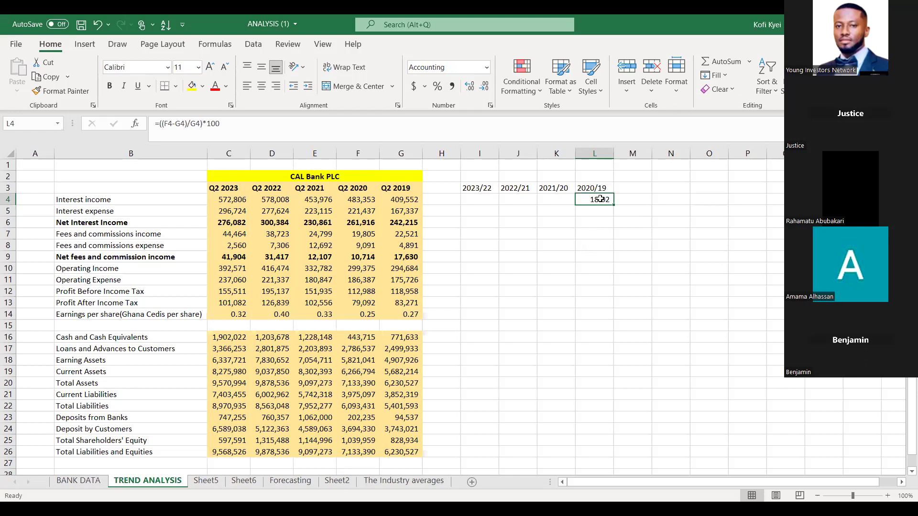
Calculate the 2021/20 interest income growth in K4 with the formula =((E4-F4)/F4)*100
left_click(550, 198)
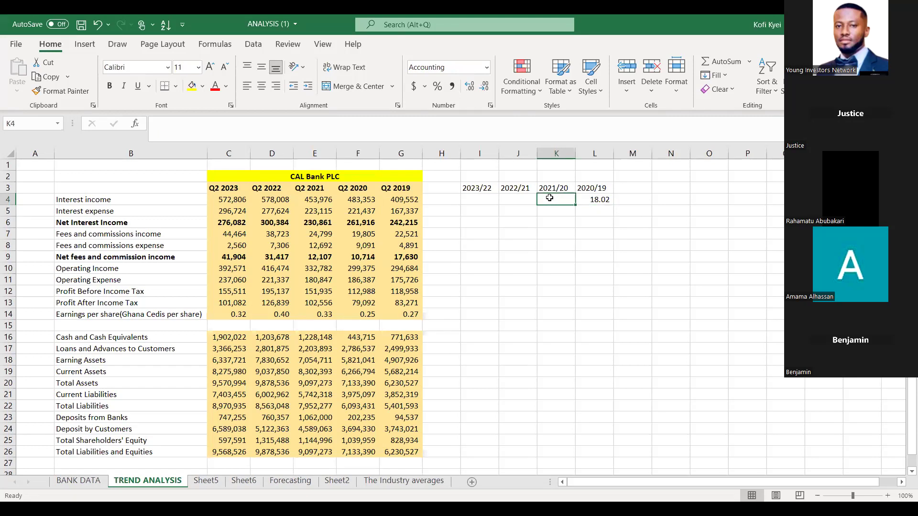
type("=")
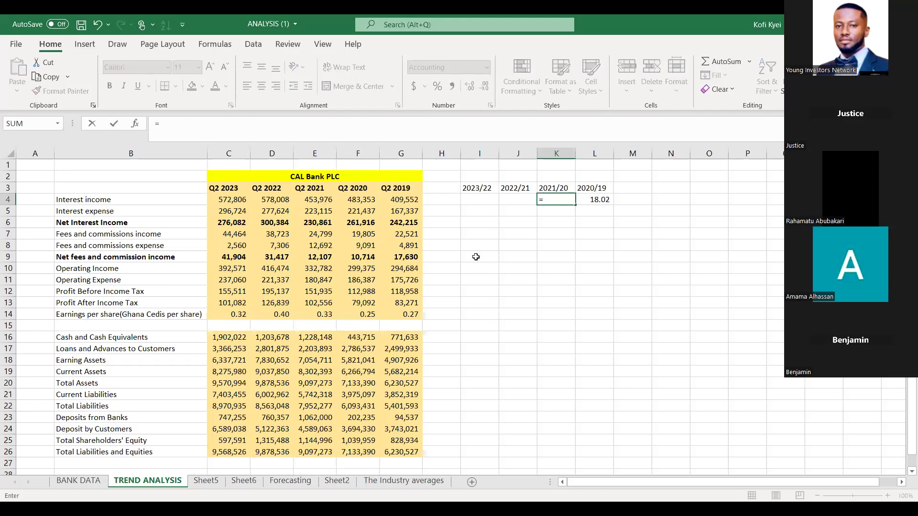
type("((")
left_click(311, 200)
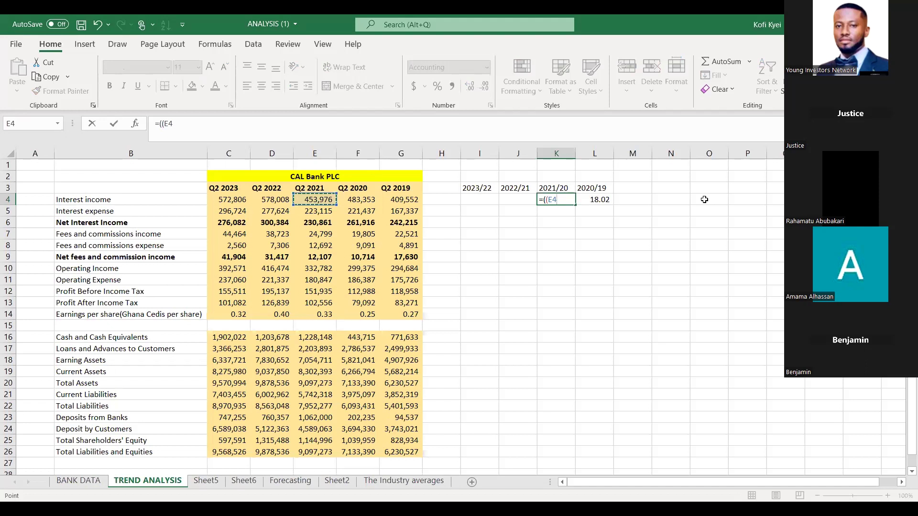
type("-")
left_click(365, 200)
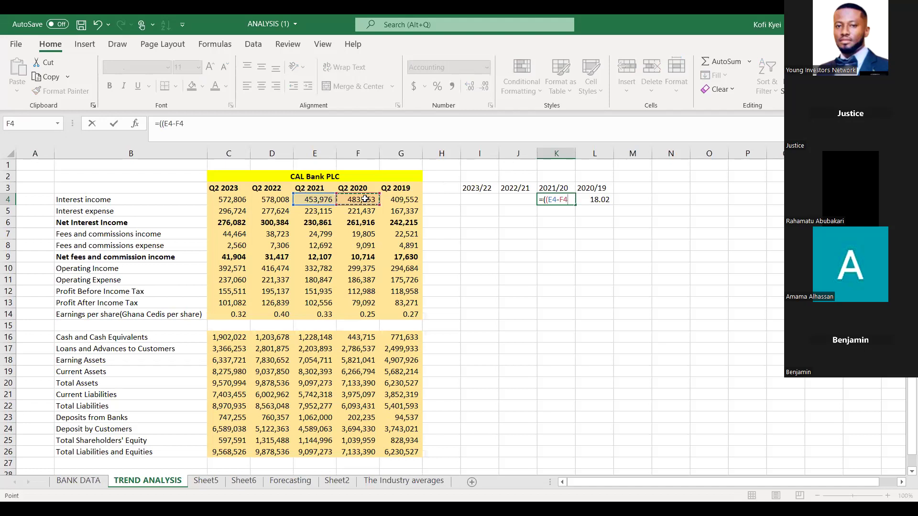
type(")/")
left_click(356, 199)
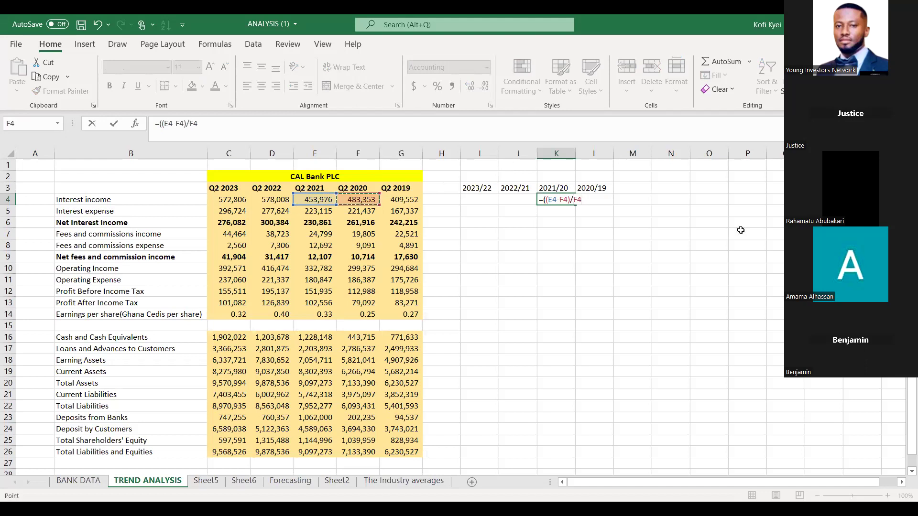
type(")*100")
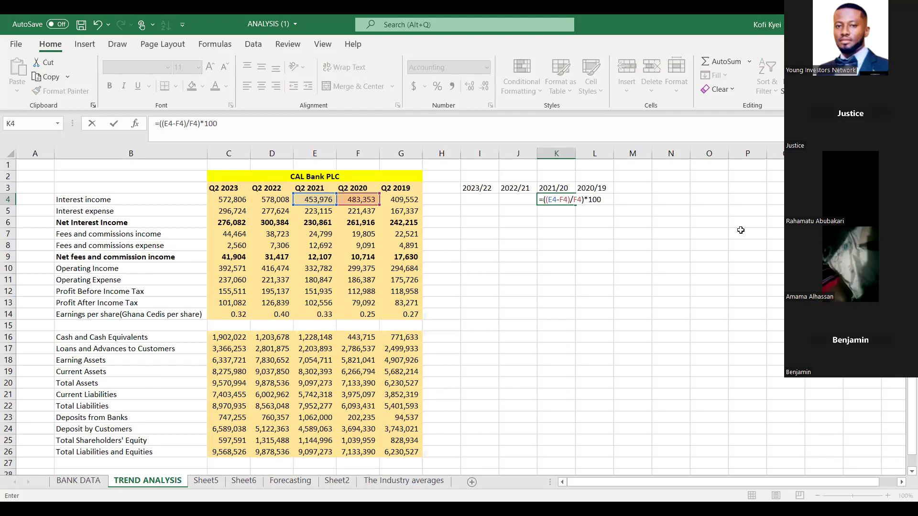
key("Return")
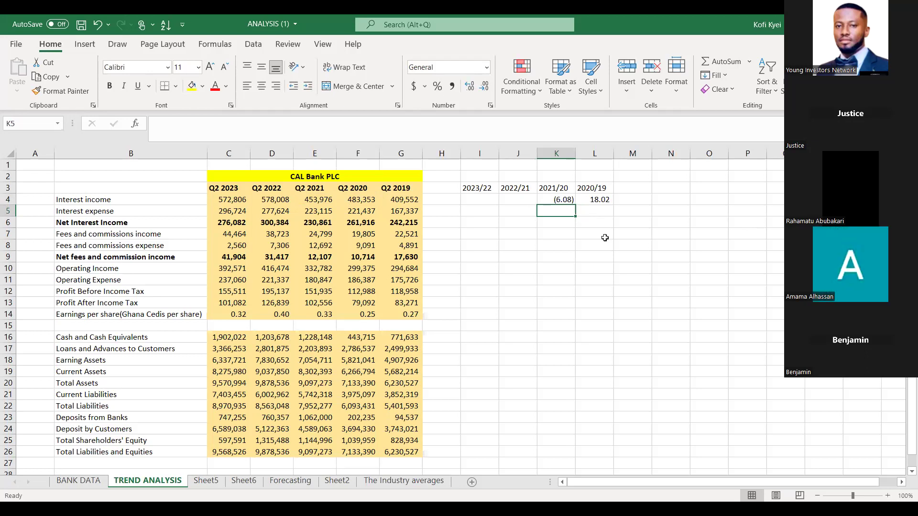
Calculate the 2022/21 interest income growth in J4 with the formula =((D4-E4)/E4)*100
left_click(516, 199)
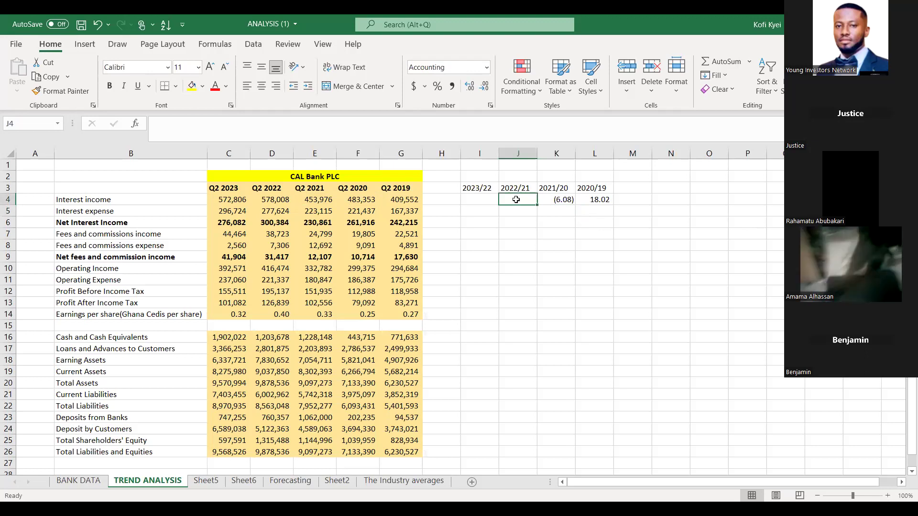
type("=")
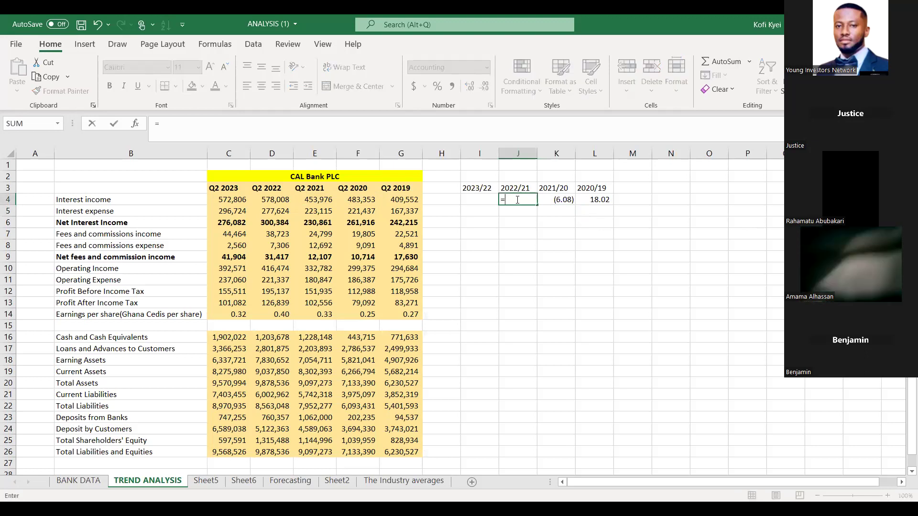
type("((")
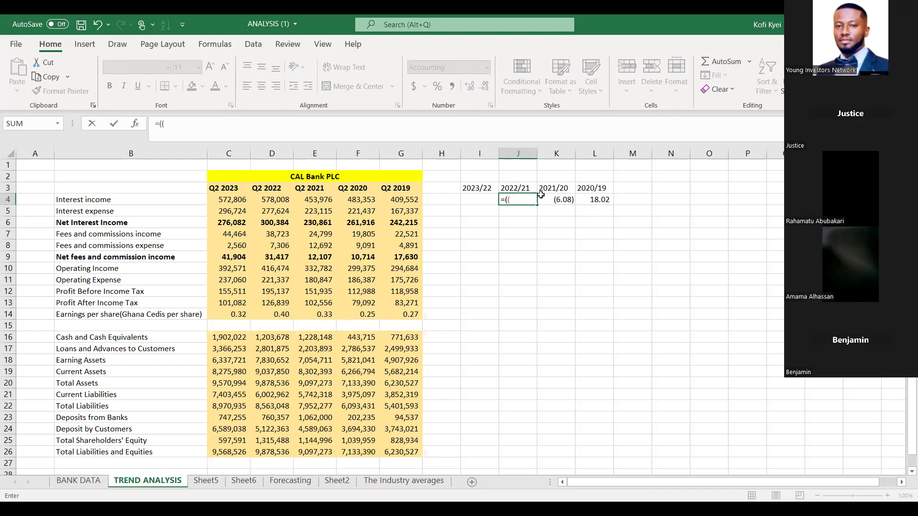
left_click(266, 201)
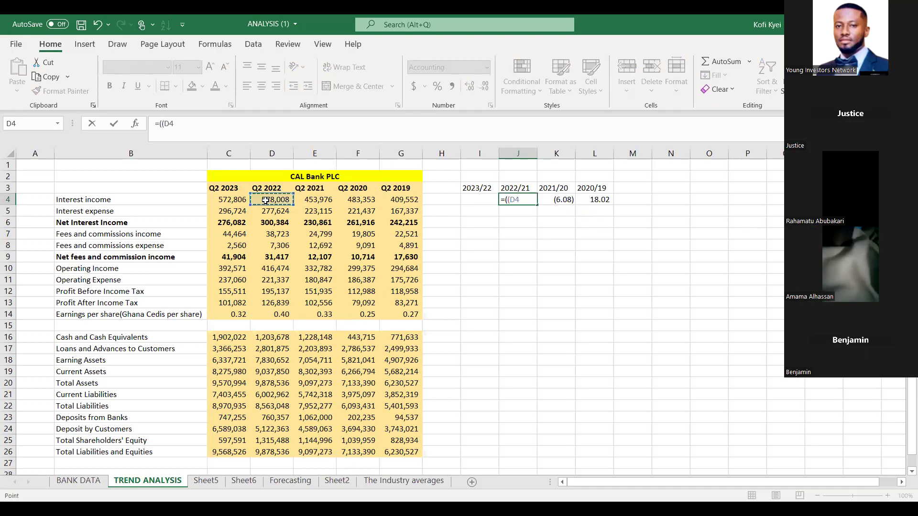
type("-")
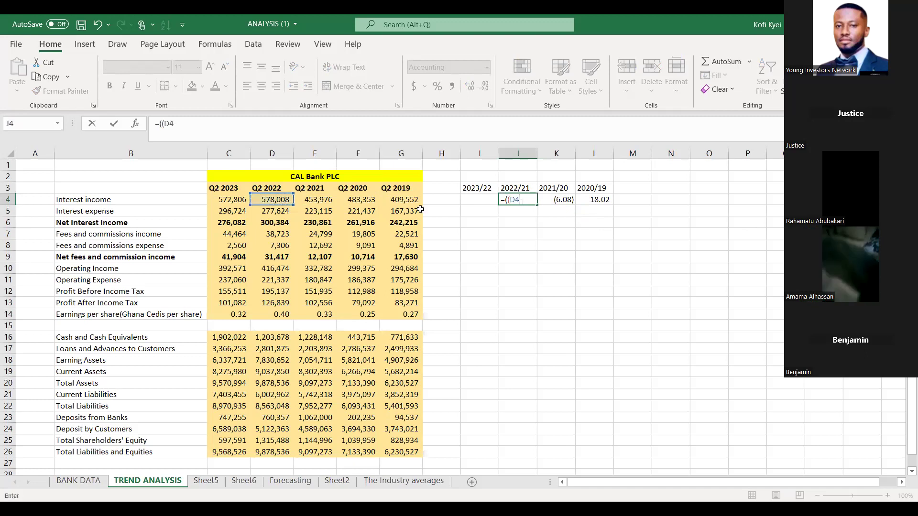
left_click(306, 198)
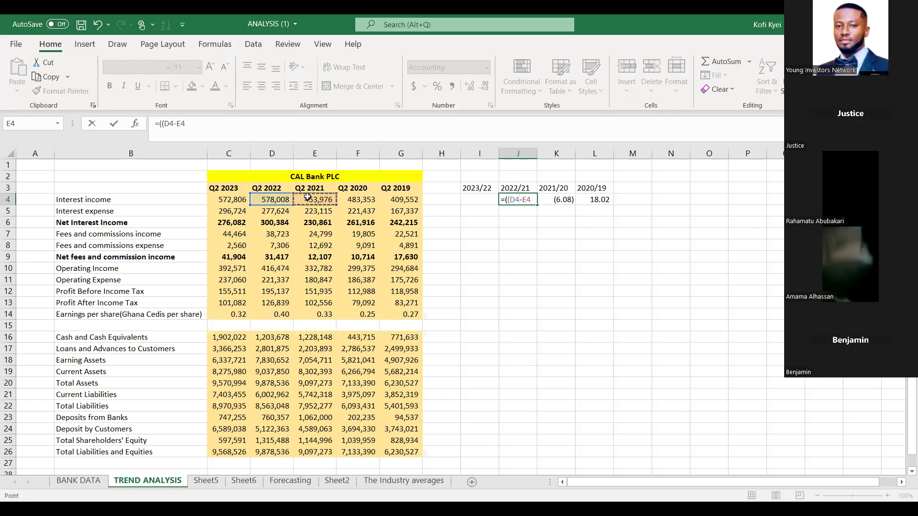
type(")")
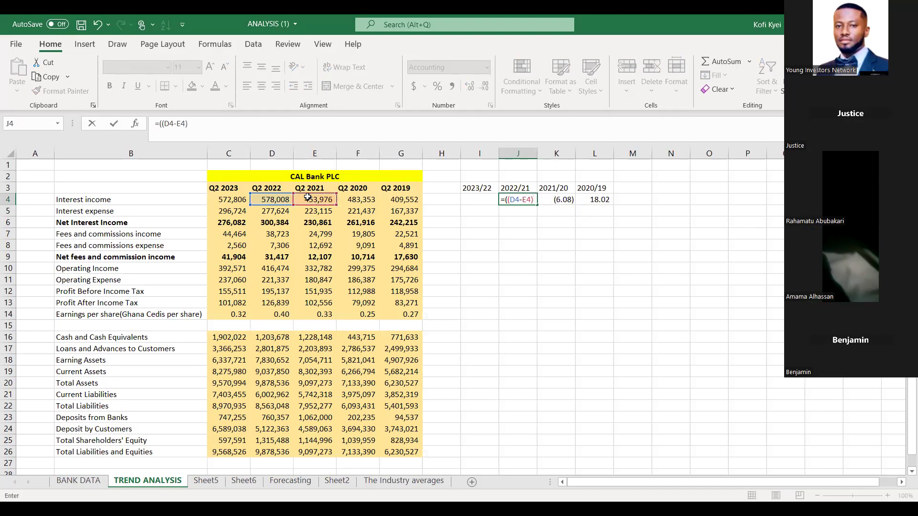
type("/")
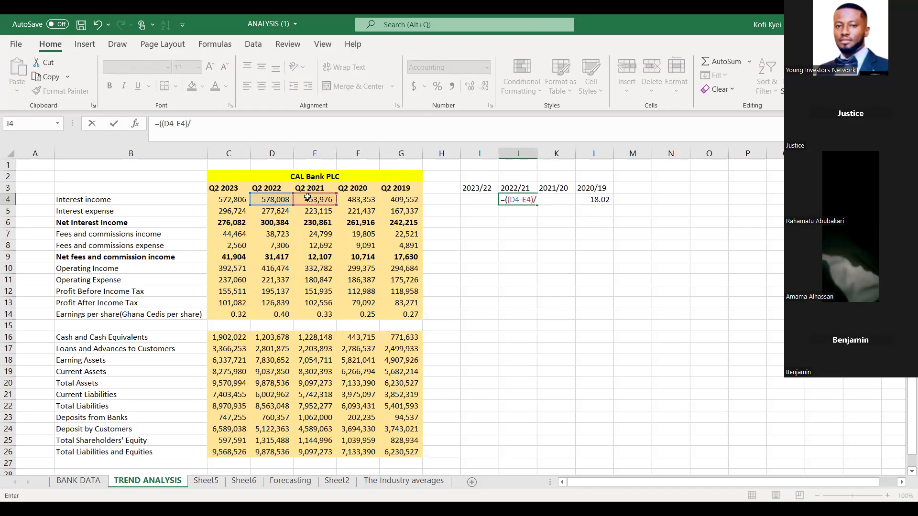
left_click(317, 199)
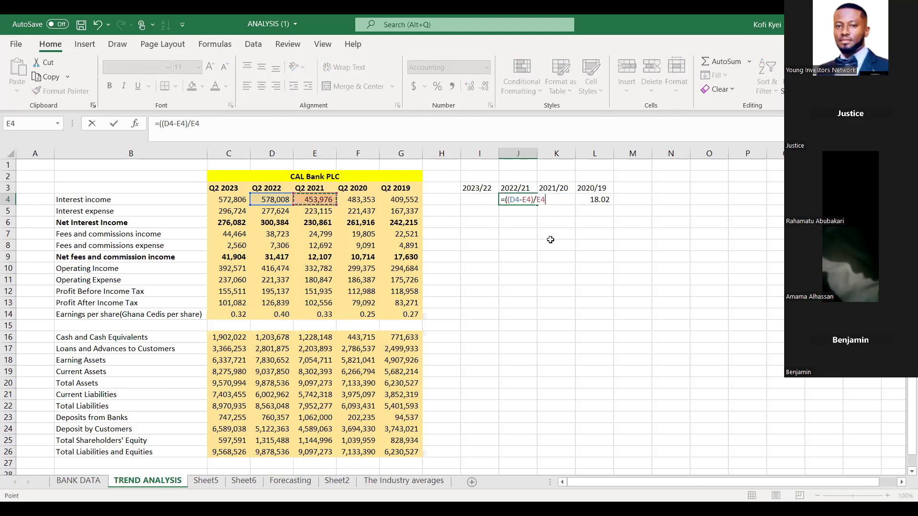
type(")")
type("*100")
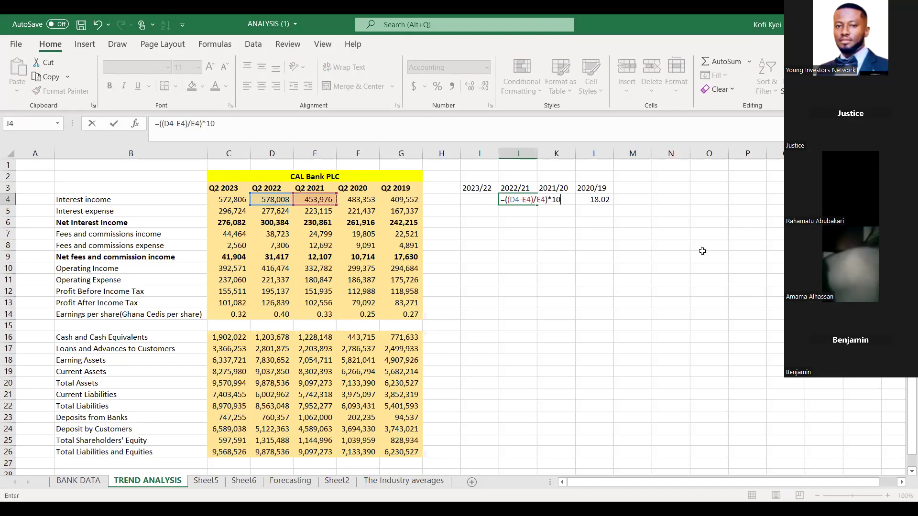
key("Return")
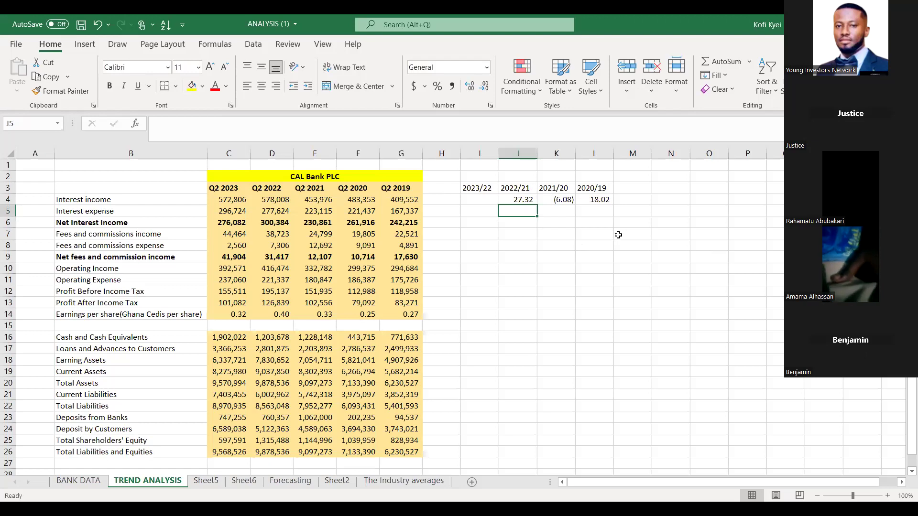
Calculate the 2023/22 interest income growth in I4 with the formula =((C4-D4)/D4)*100
left_click(485, 197)
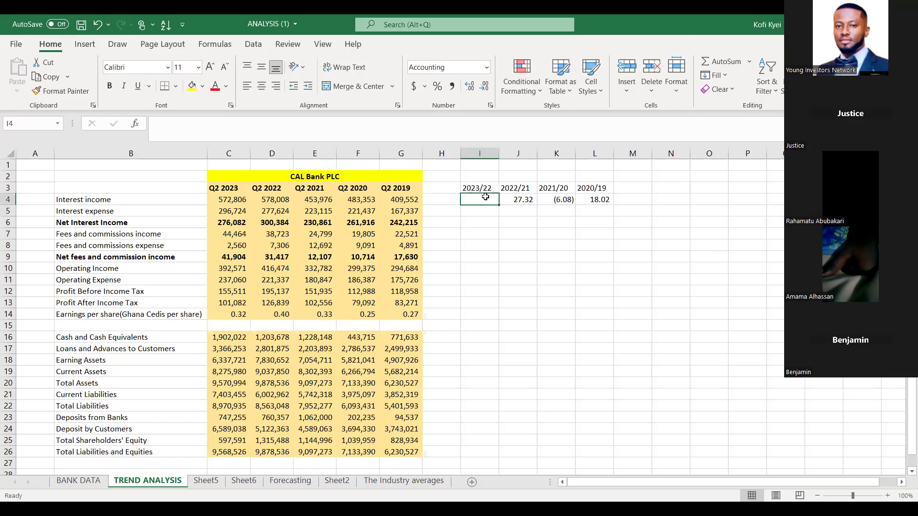
type("=")
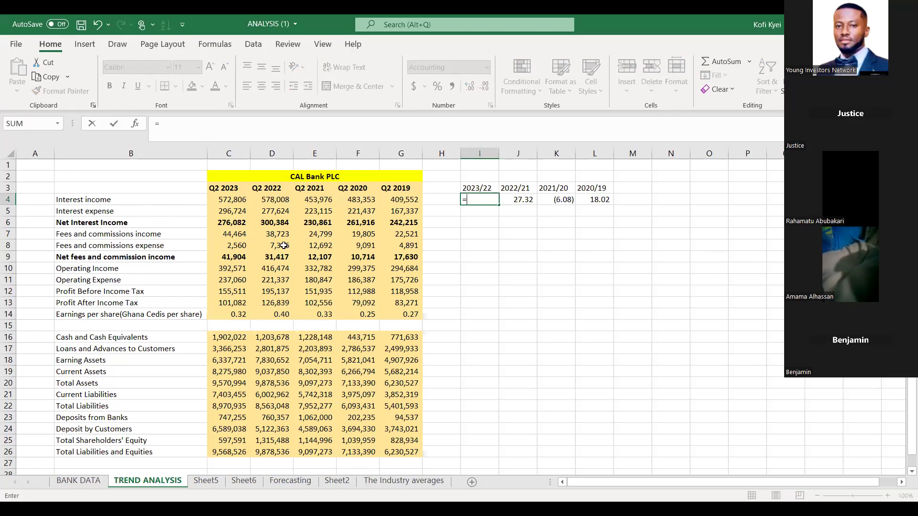
type("((")
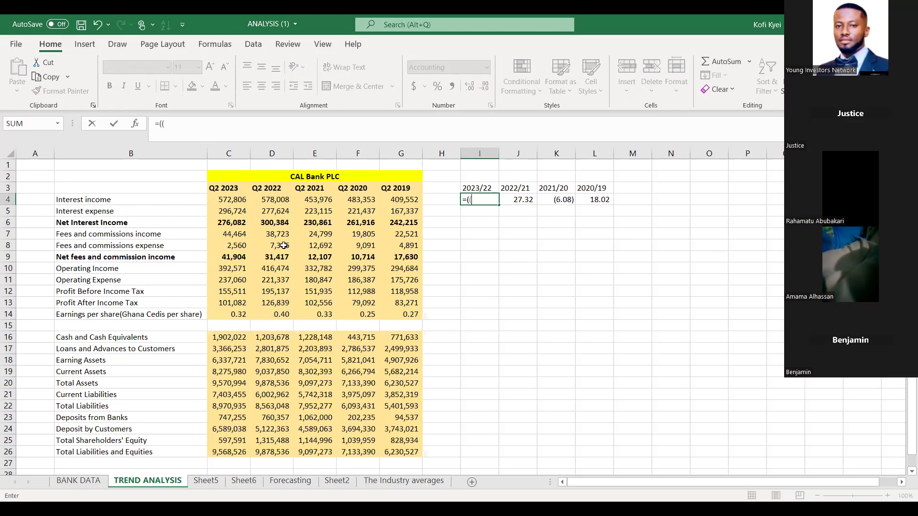
left_click(228, 200)
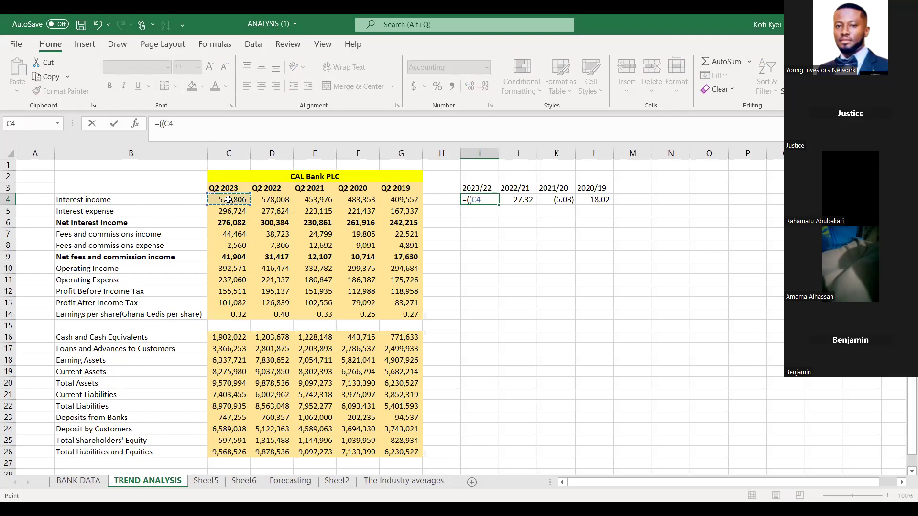
type("-")
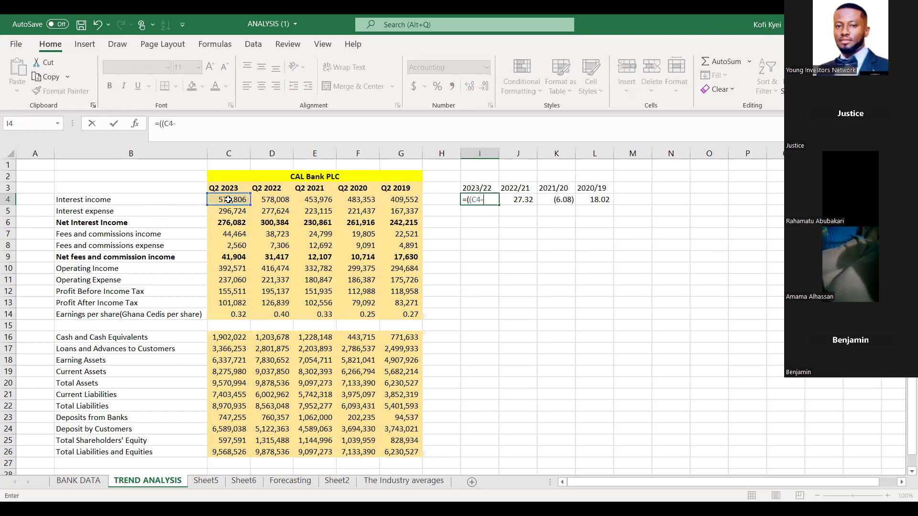
left_click(278, 201)
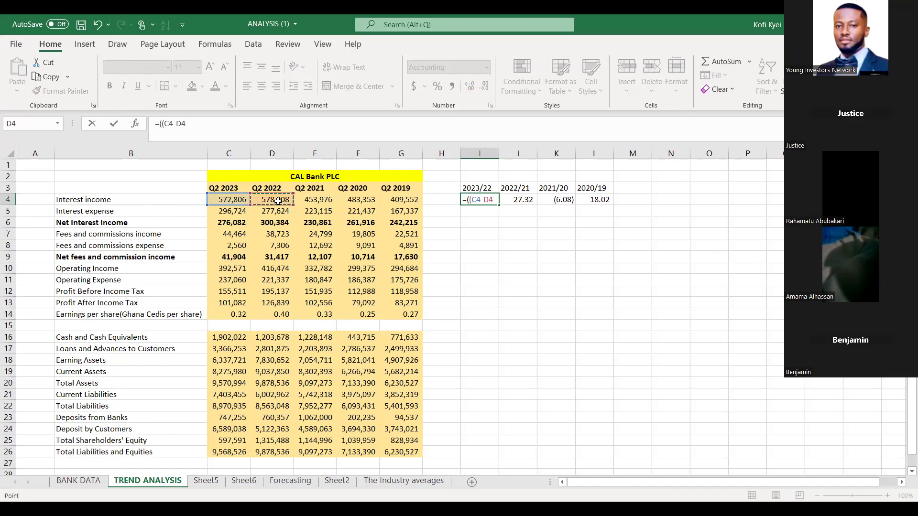
type(")")
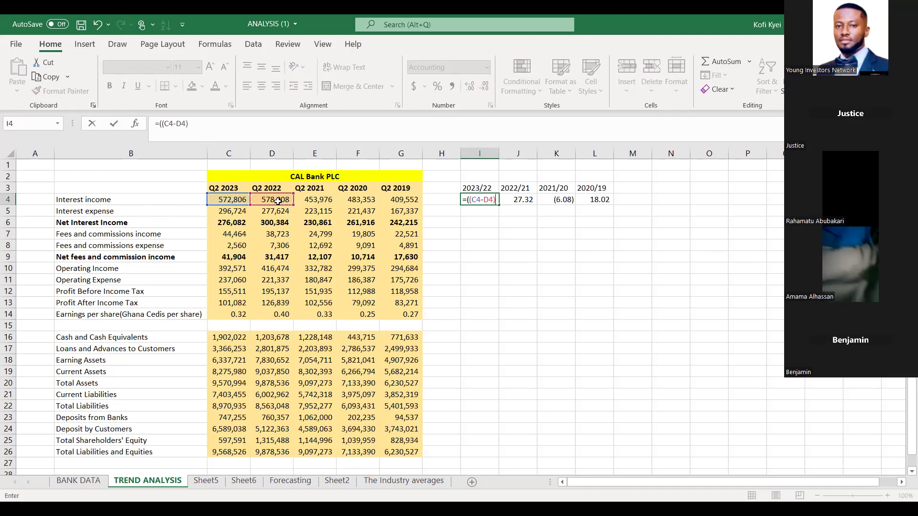
type("/")
left_click(278, 201)
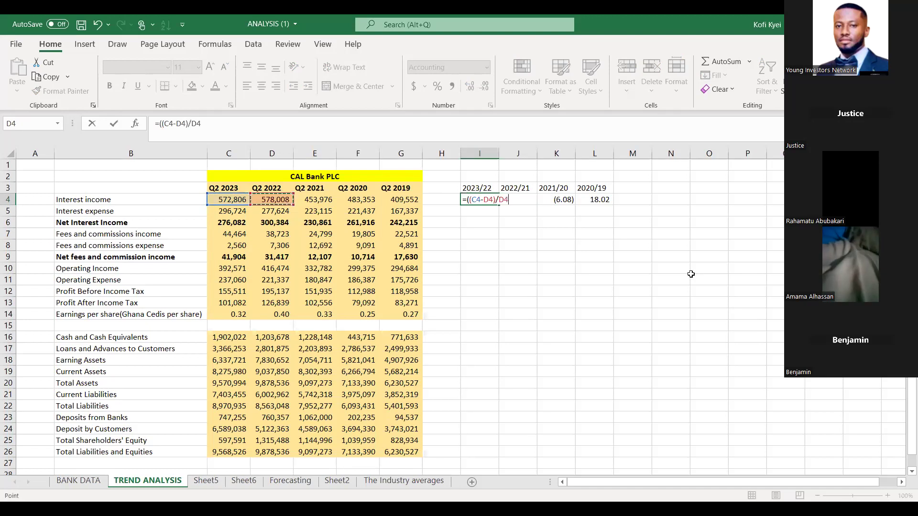
type(")")
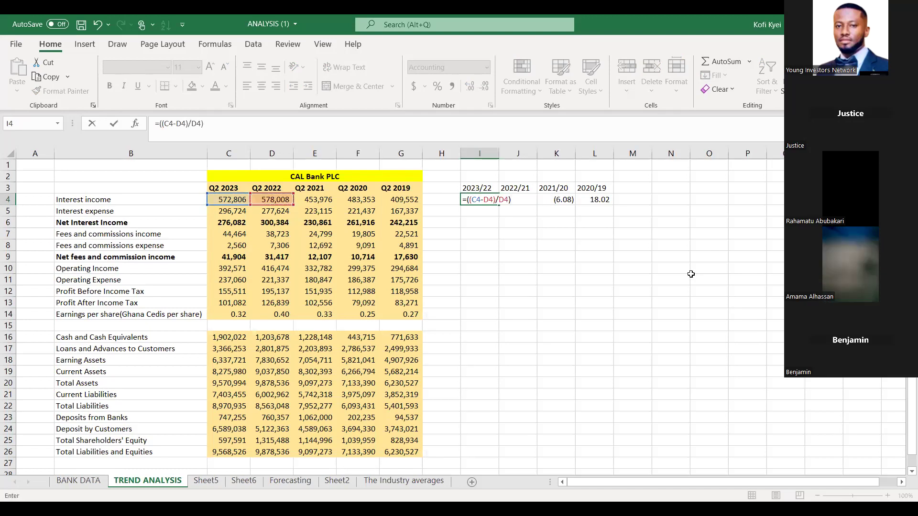
type("*100")
key("Return")
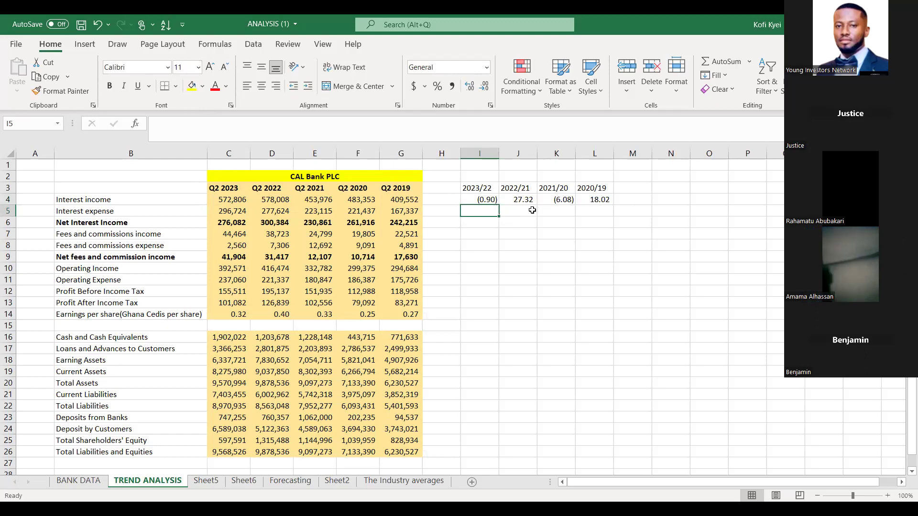
Review the 2020/19 growth in L4 and the remaining line items from Net Interest Income to Cash and Cash Equivalents
left_click(605, 198)
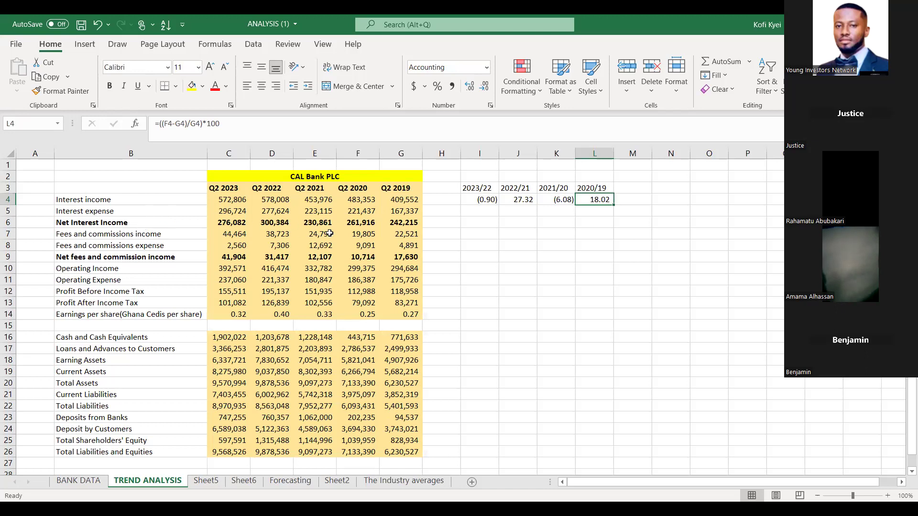
left_click(91, 222)
key("Down")
key("Down")
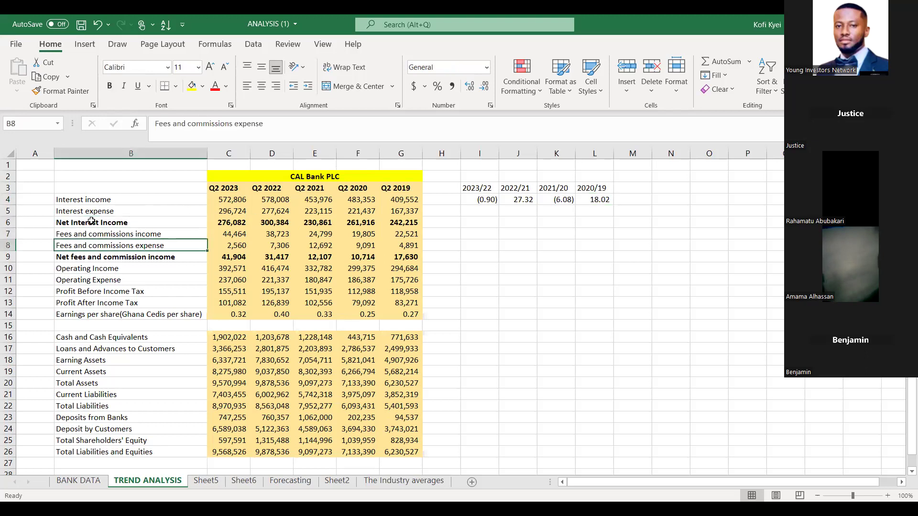
key("Down")
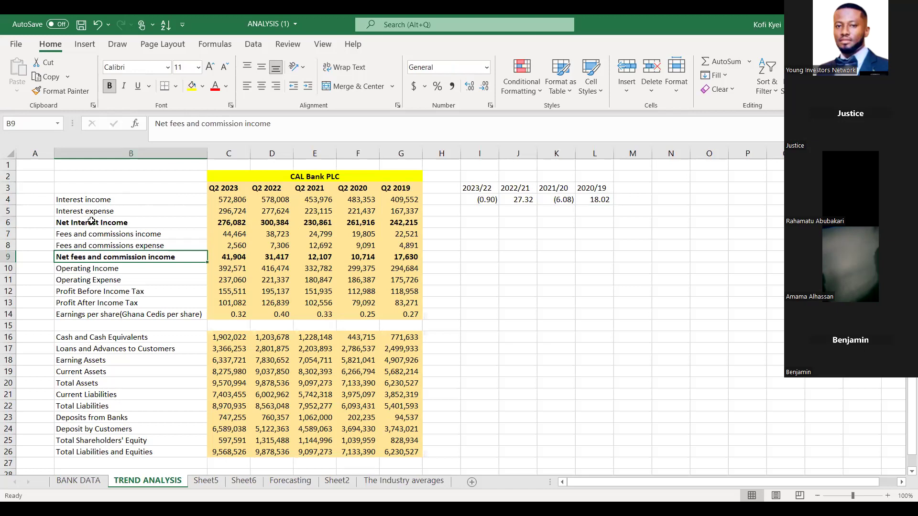
key("Down")
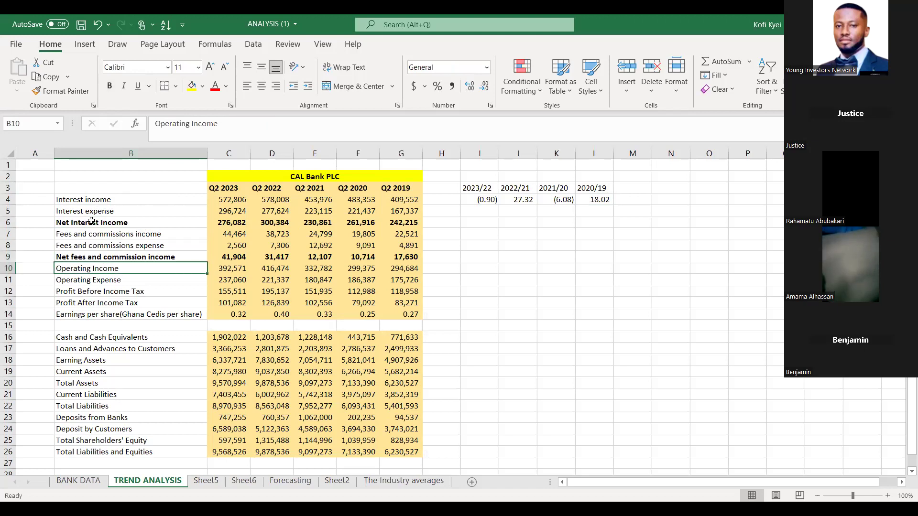
key("Down")
key("Down")
key("Down")
key("Down")
key("Down")
key("Down")
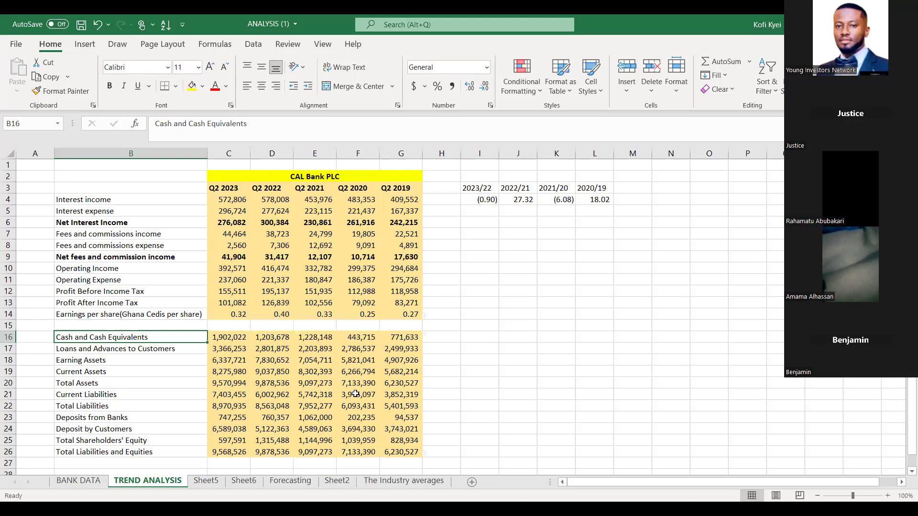
Open the Forecasting sheet and clear the selection around the interest income data by selecting empty cell J10
left_click(291, 480)
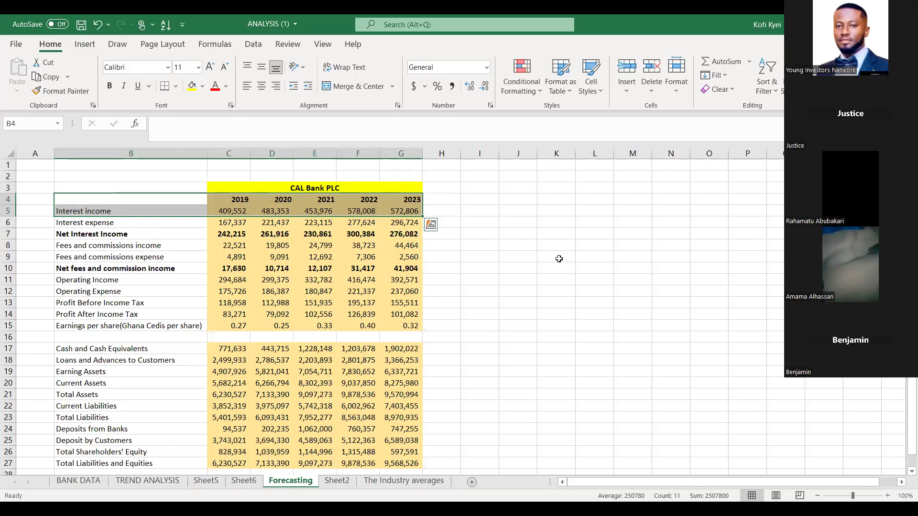
left_click(522, 267)
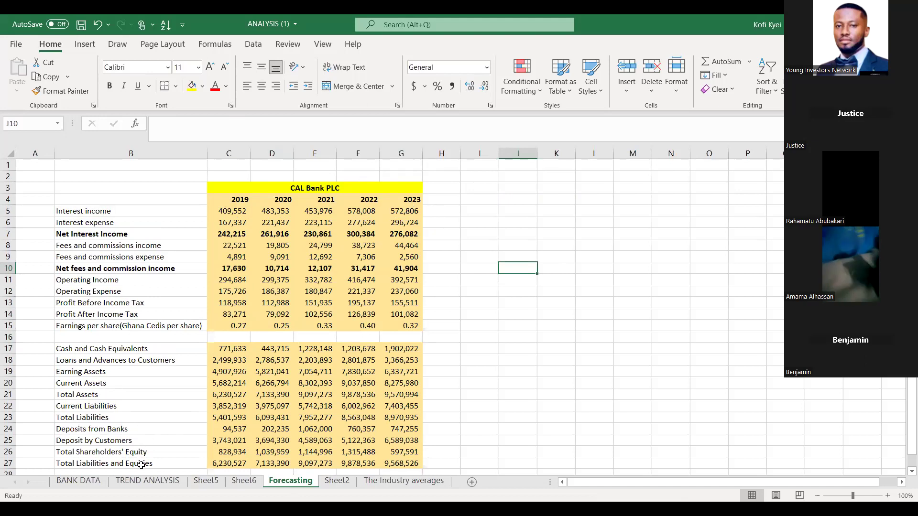
Enter the forecast years 2024, 2025, 2026, 2027 and 2028 across I4:M4 on the Forecasting sheet
left_click(148, 482)
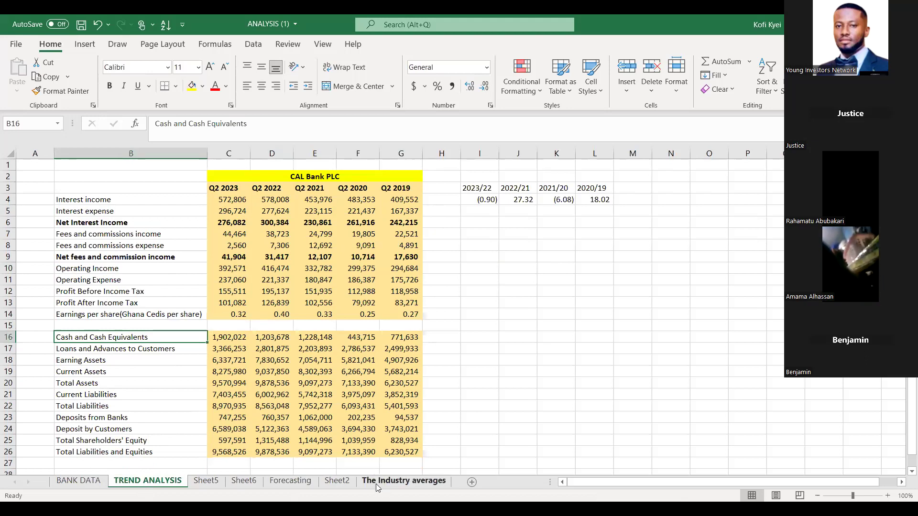
left_click(300, 481)
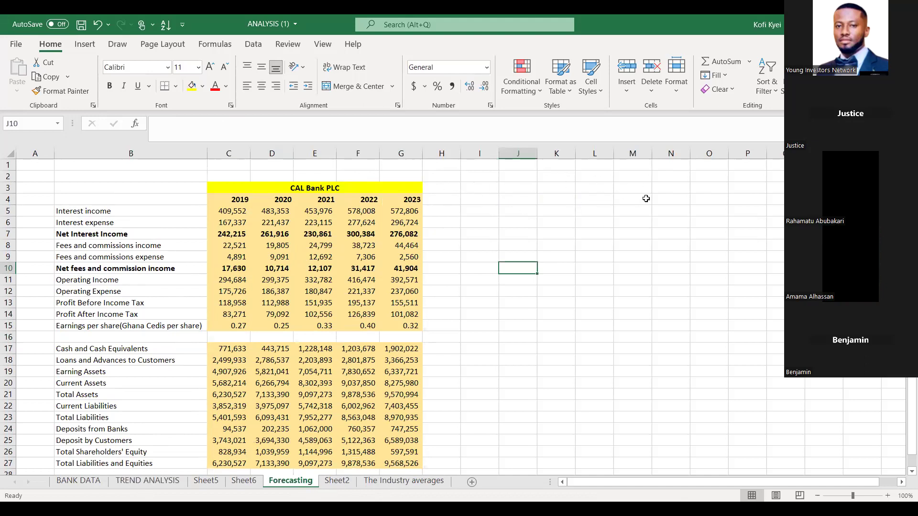
left_click(477, 199)
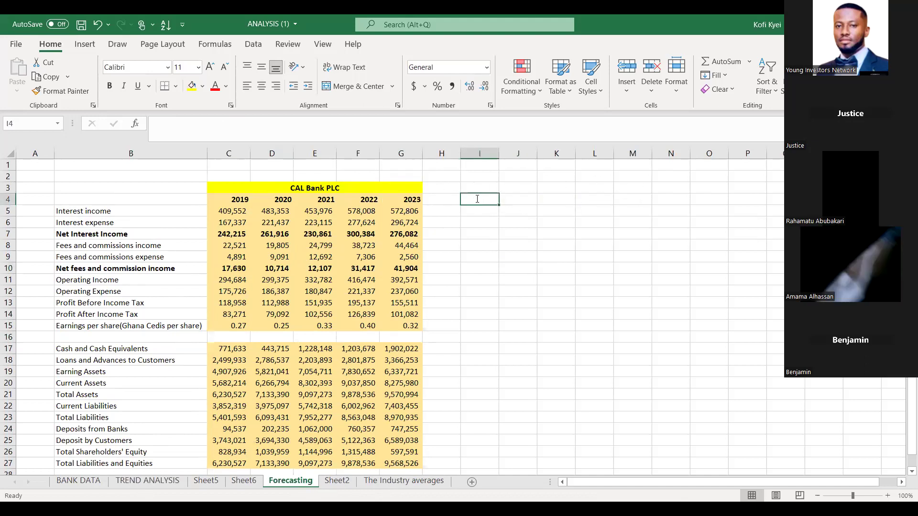
type("2024")
key("Tab")
type("2025")
key("Tab")
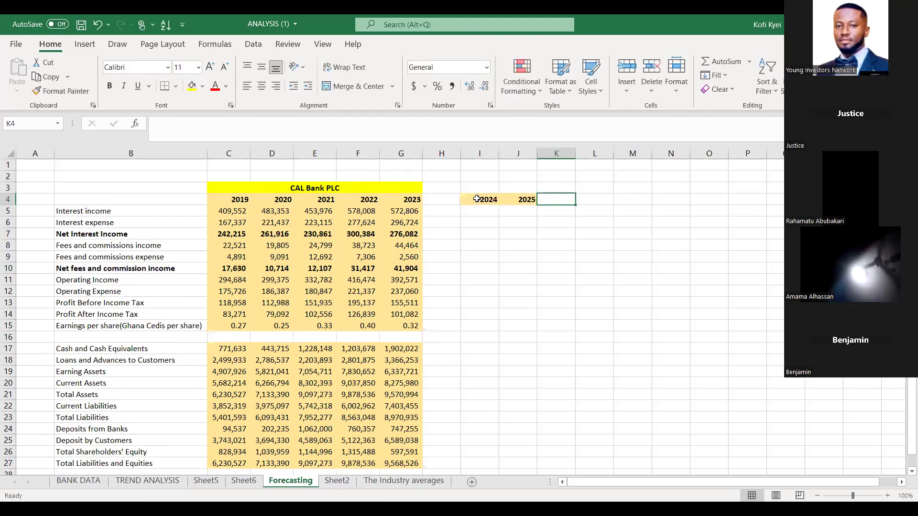
type("2026")
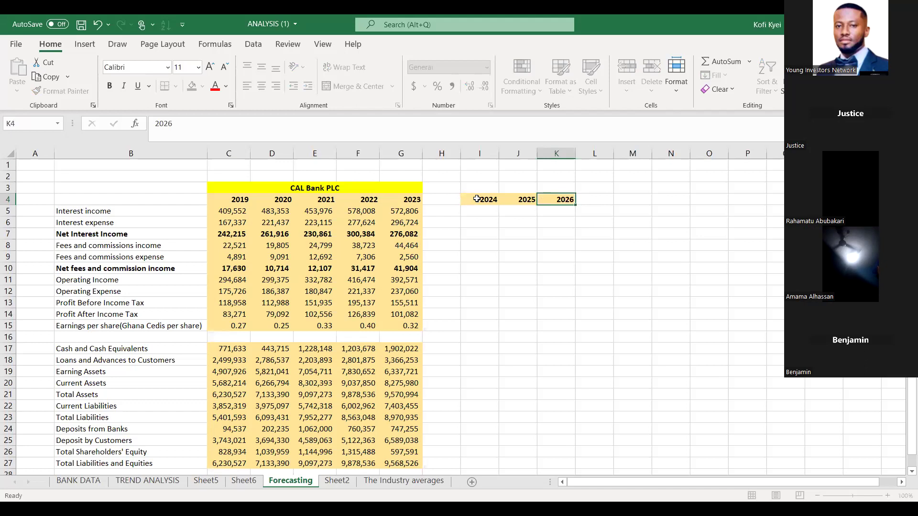
key("Tab")
type("2027")
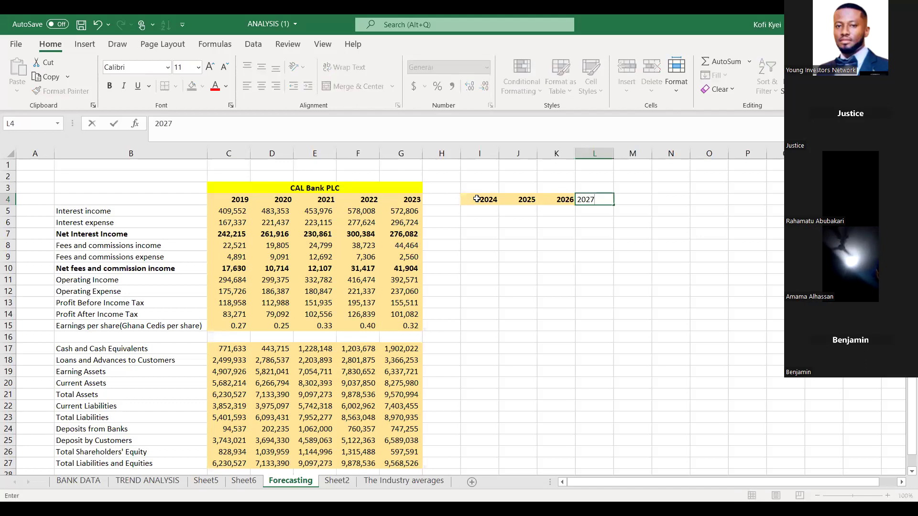
key("Tab")
type("2028")
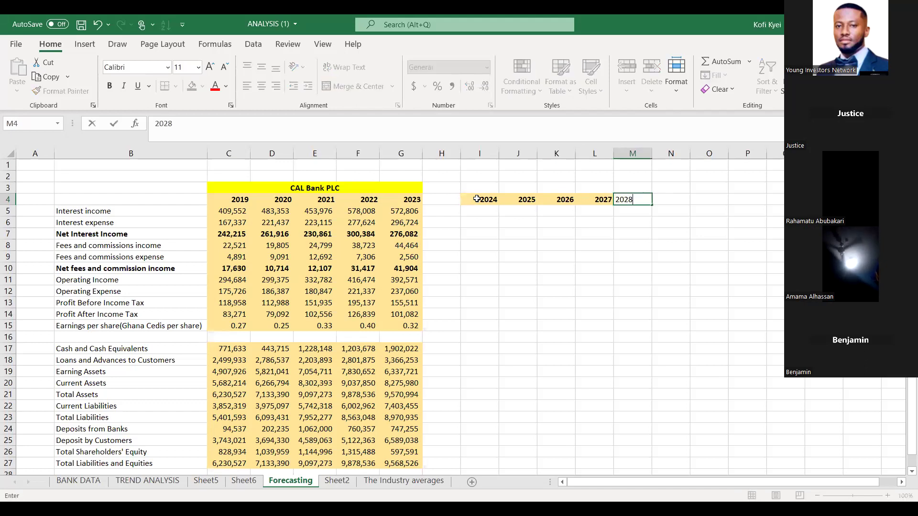
key("Return")
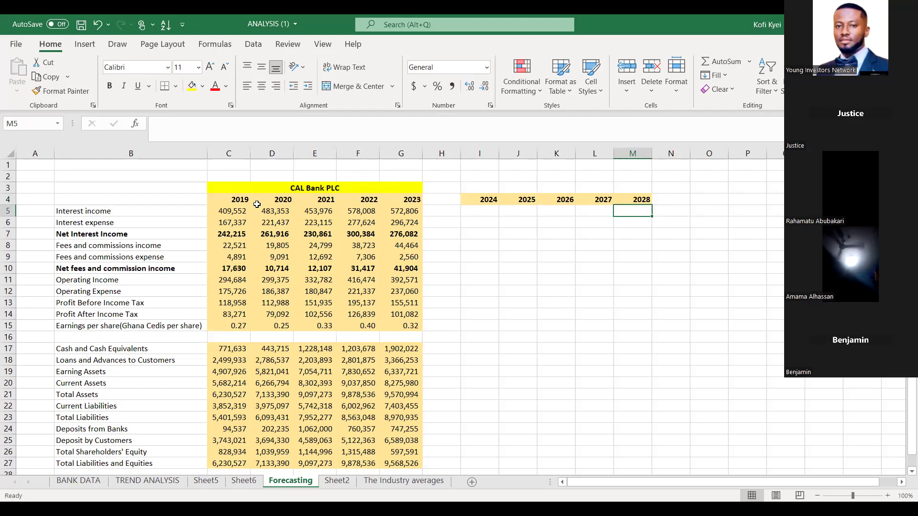
Select the year headers and the interest income row in B4:G5 as the historical data
left_click(81, 197)
left_click_drag(81, 198, 395, 210)
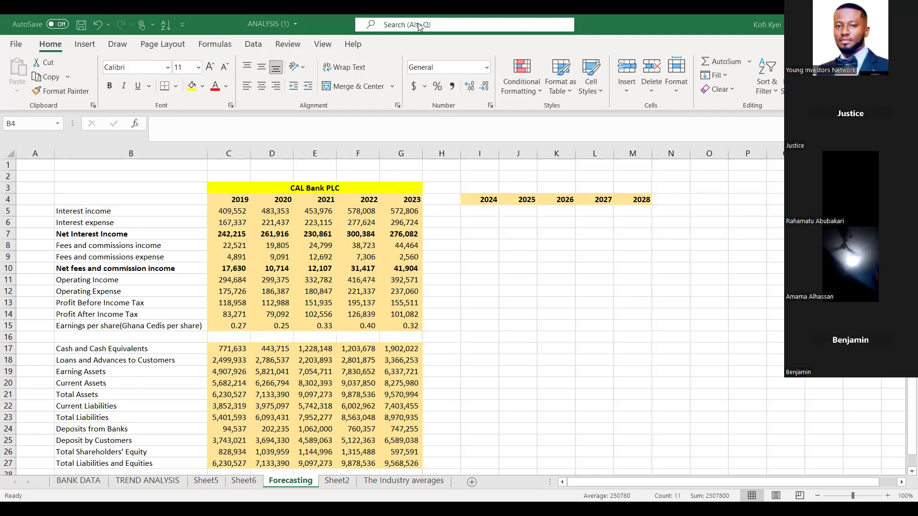
left_click(444, 24)
type("d")
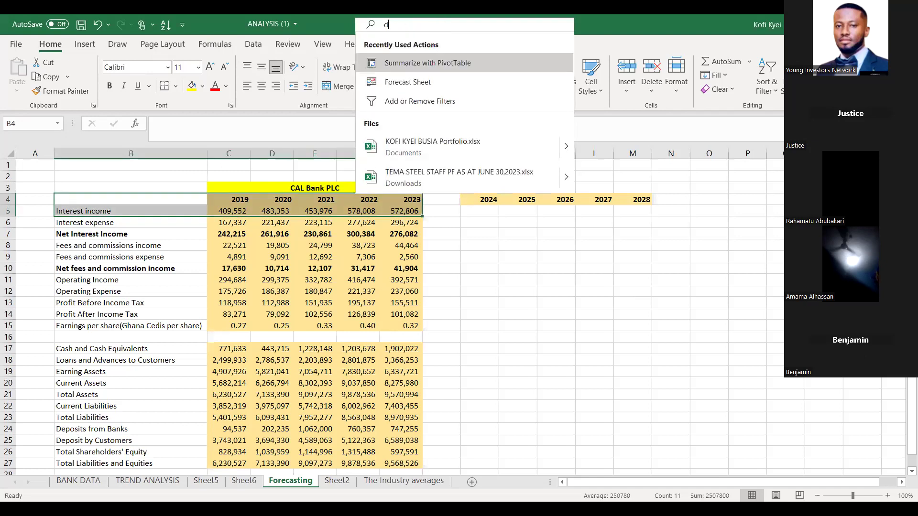
type("ata")
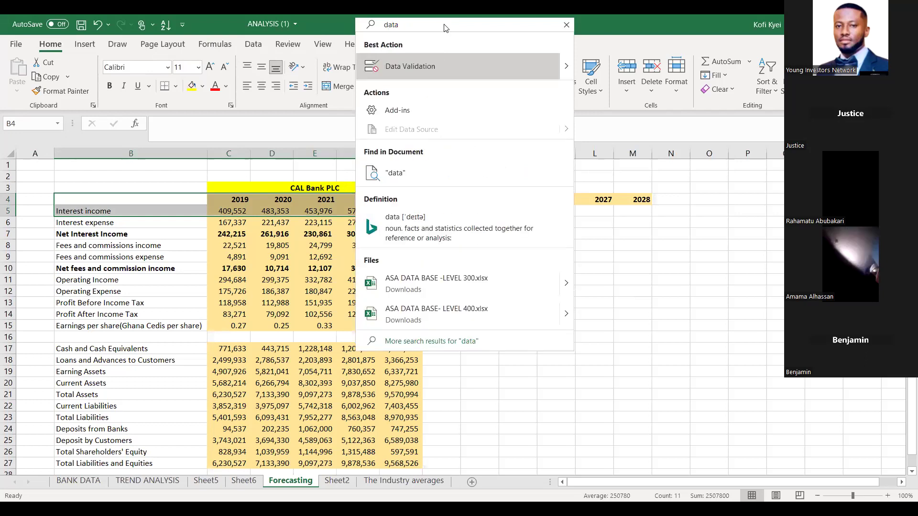
left_click(423, 71)
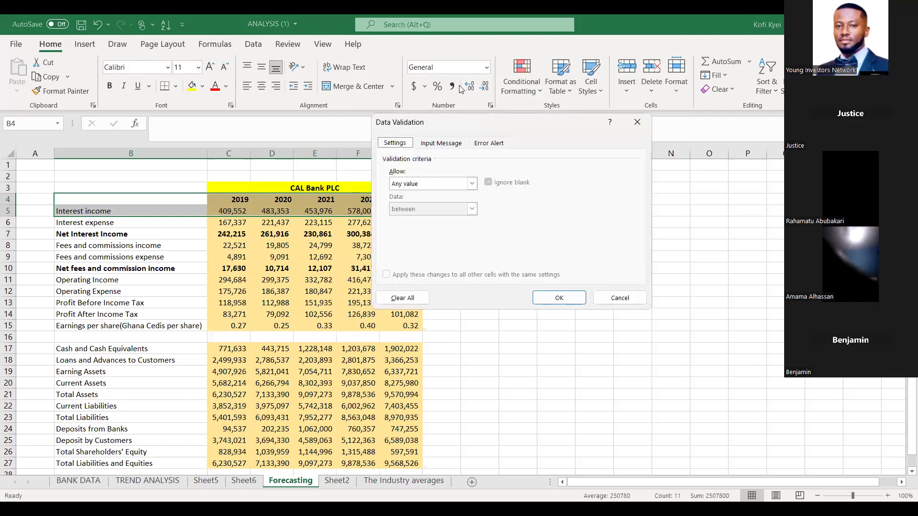
left_click(637, 123)
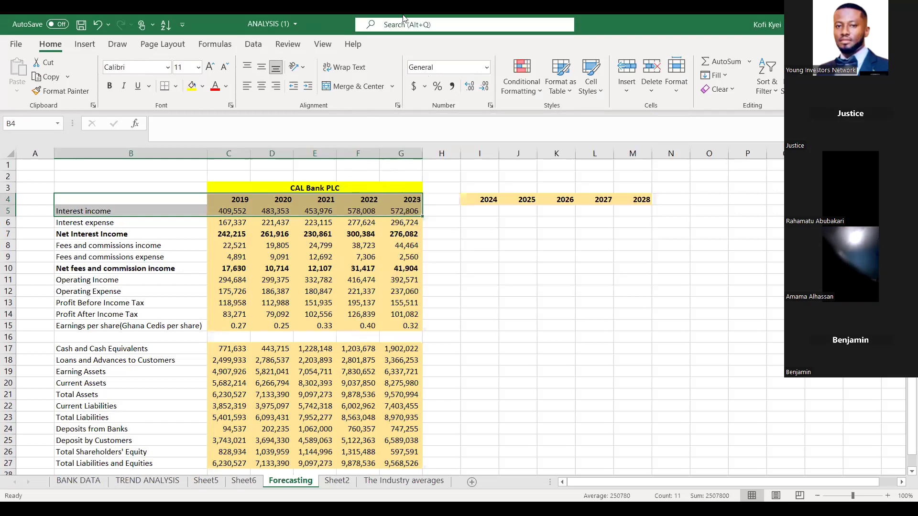
Create a forecast worksheet with a line chart from the selected interest income data, setting the forecast end to 2028
left_click(250, 45)
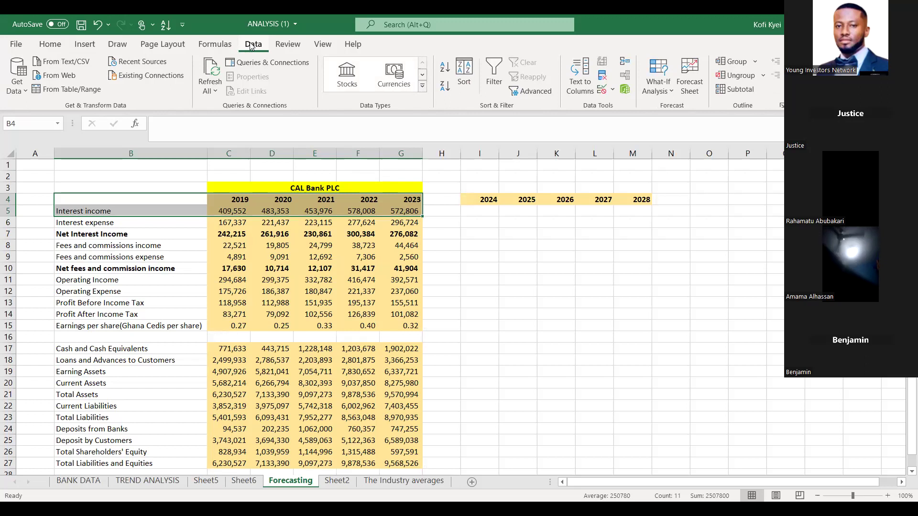
left_click(690, 76)
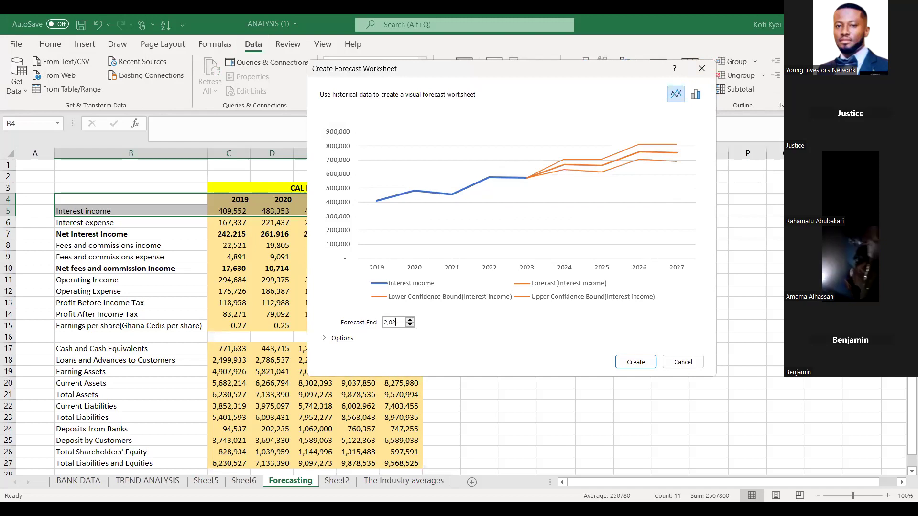
type("8")
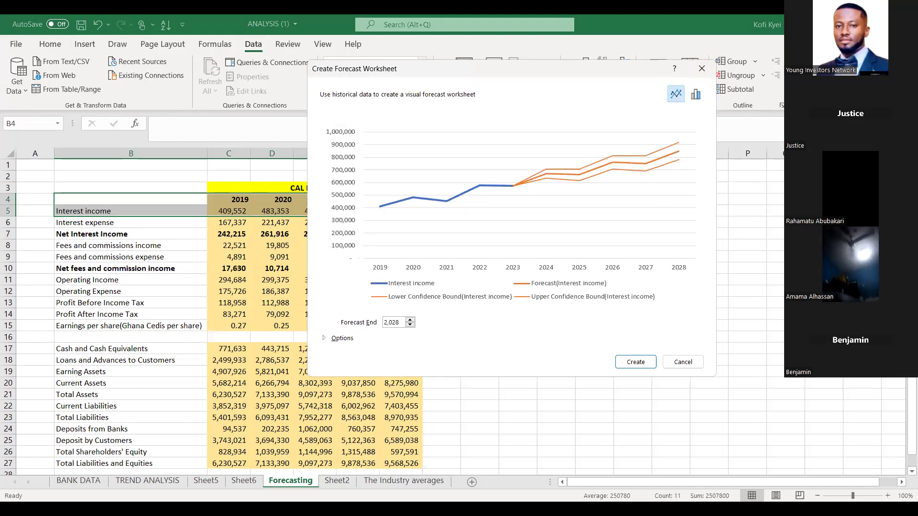
left_click(642, 363)
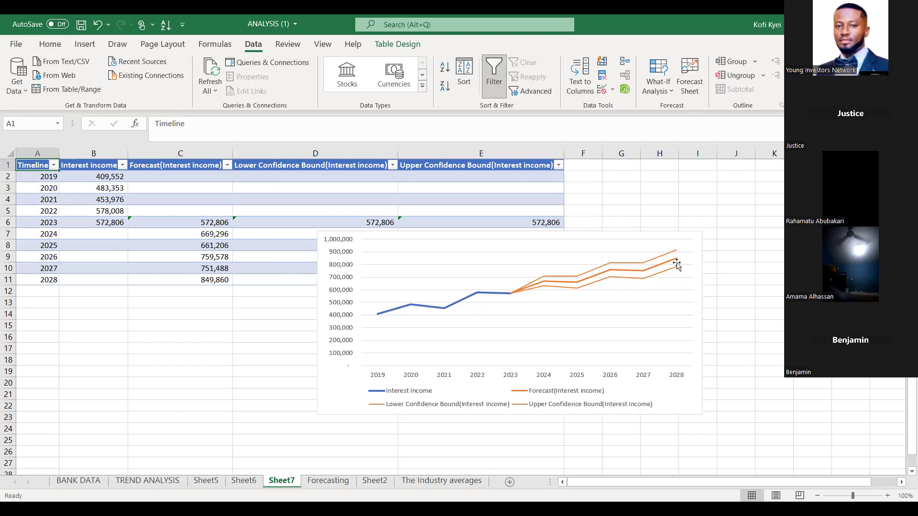
Move the forecast chart further down so it covers less of the table's forecast and confidence bound values
mouse_move(679, 264)
left_click_drag(424, 260, 407, 288)
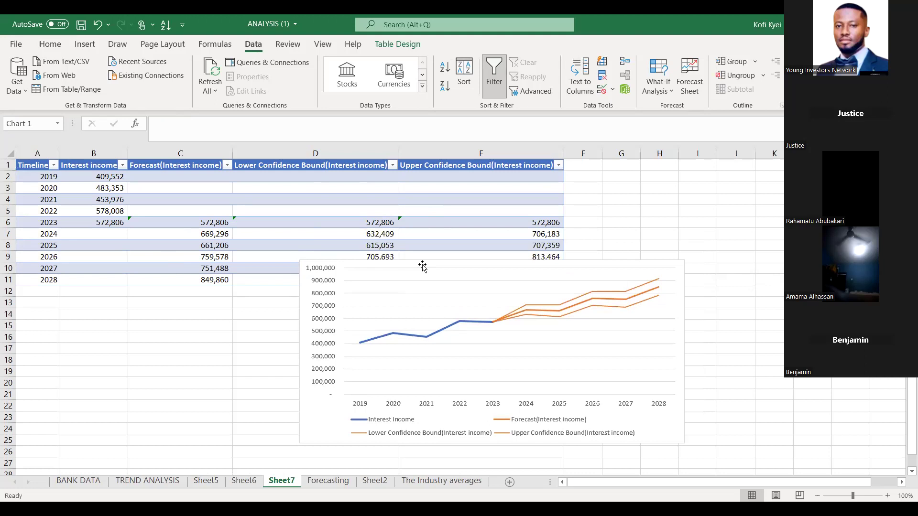
left_click(422, 266)
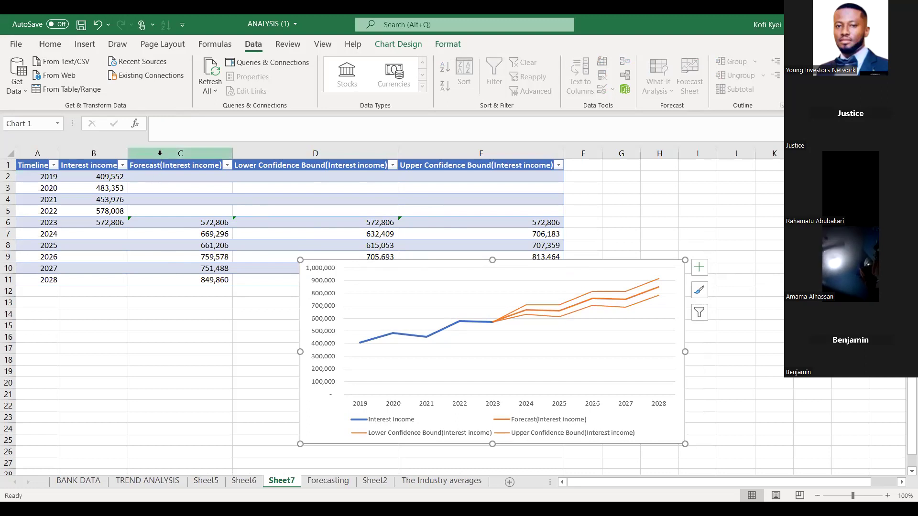
Examine the forecast, lower confidence bound and upper confidence bound columns alongside the 2019 to 2023 interest income values and their chart line
left_click(180, 152)
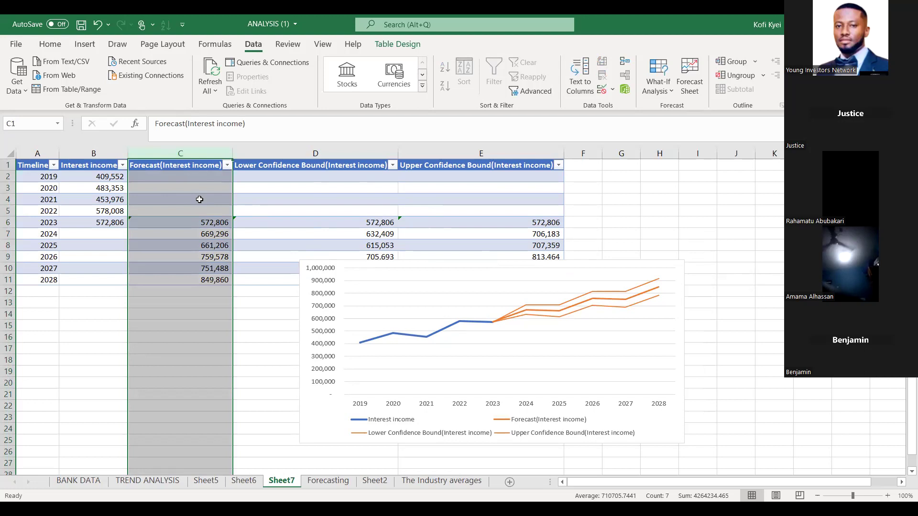
left_click(315, 153)
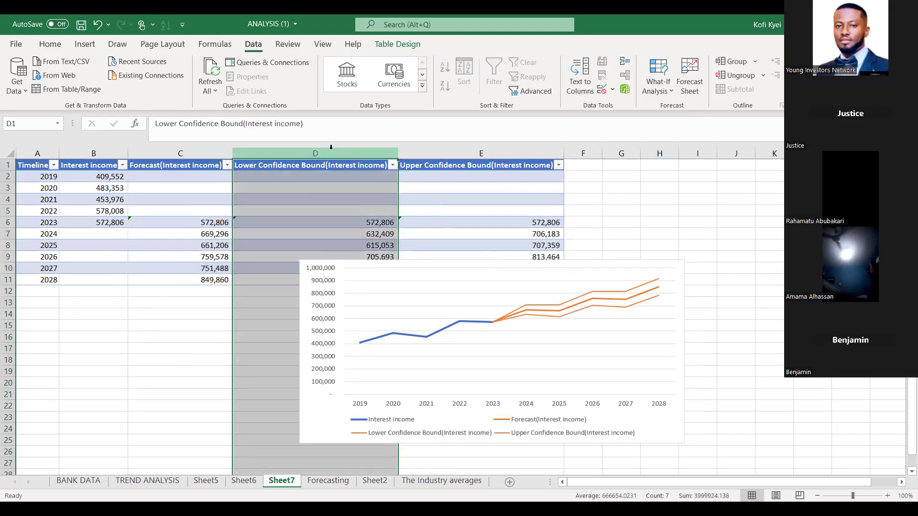
left_click(467, 148)
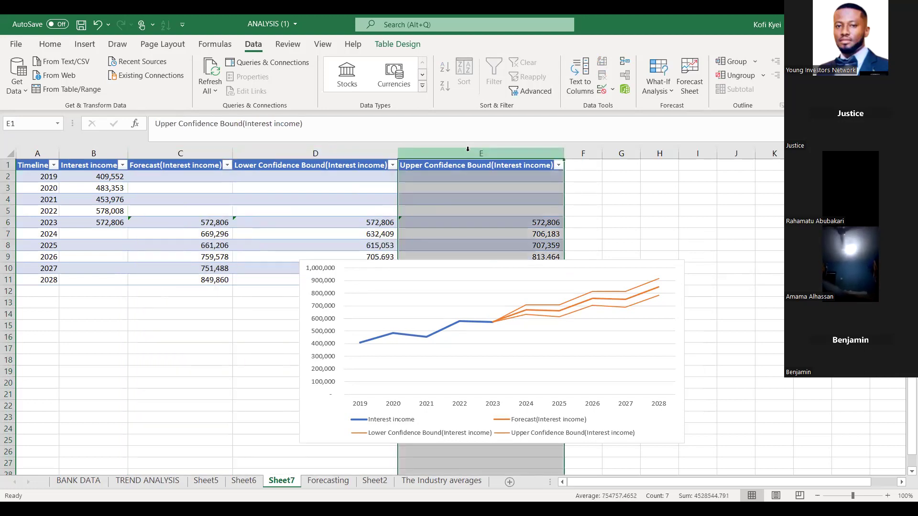
left_click(321, 150)
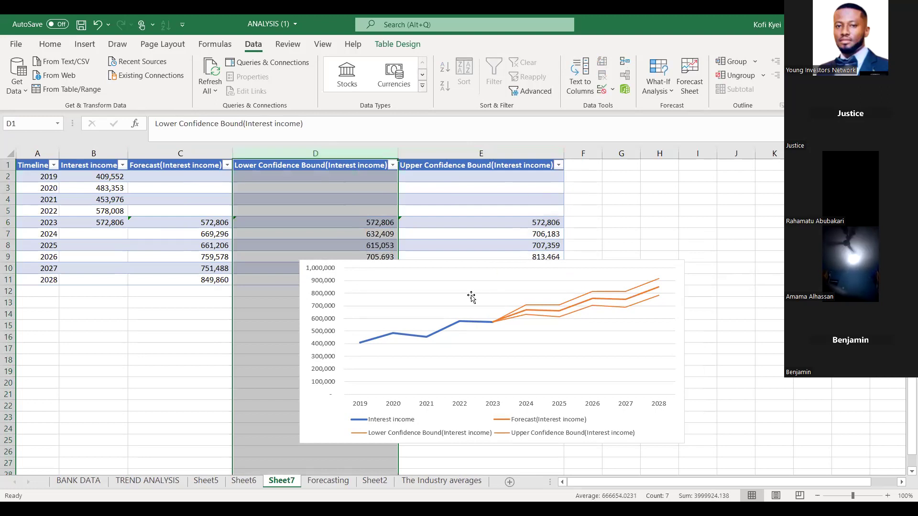
left_click(367, 344)
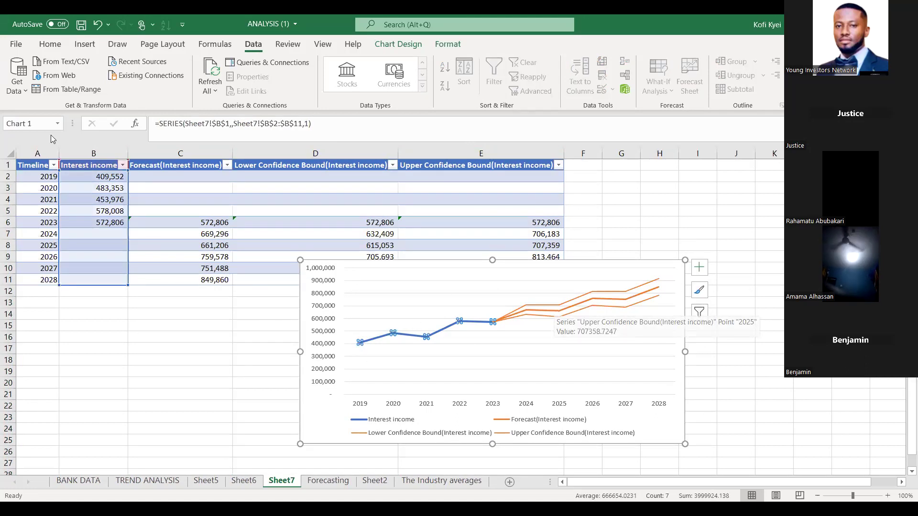
left_click(94, 177)
left_click_drag(94, 177, 95, 222)
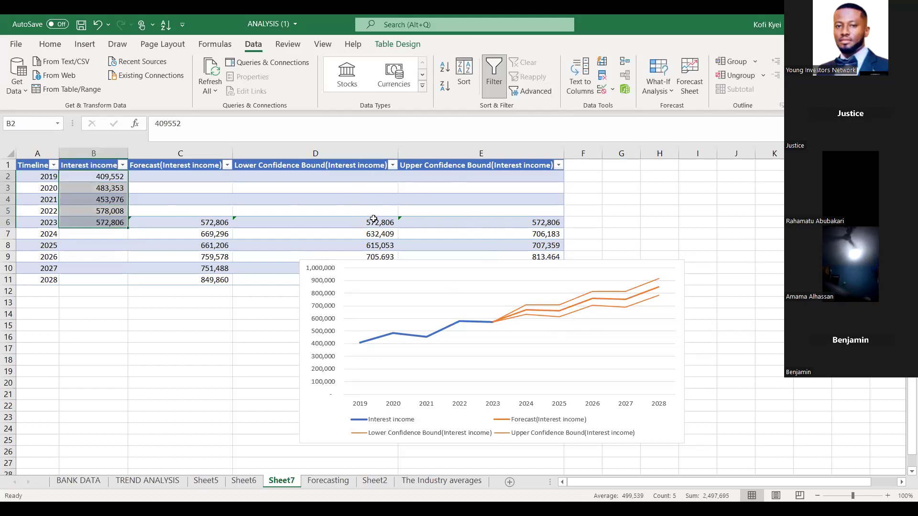
left_click_drag(373, 222, 375, 257)
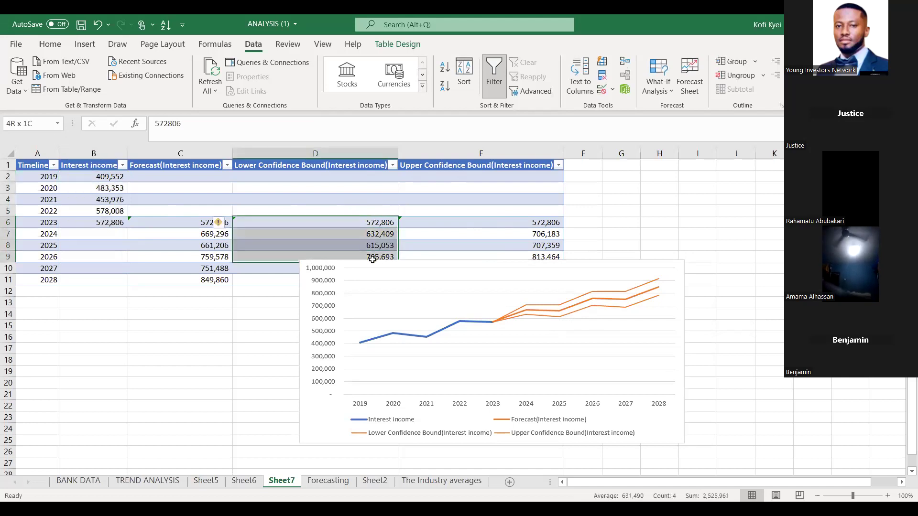
left_click_drag(206, 222, 206, 279)
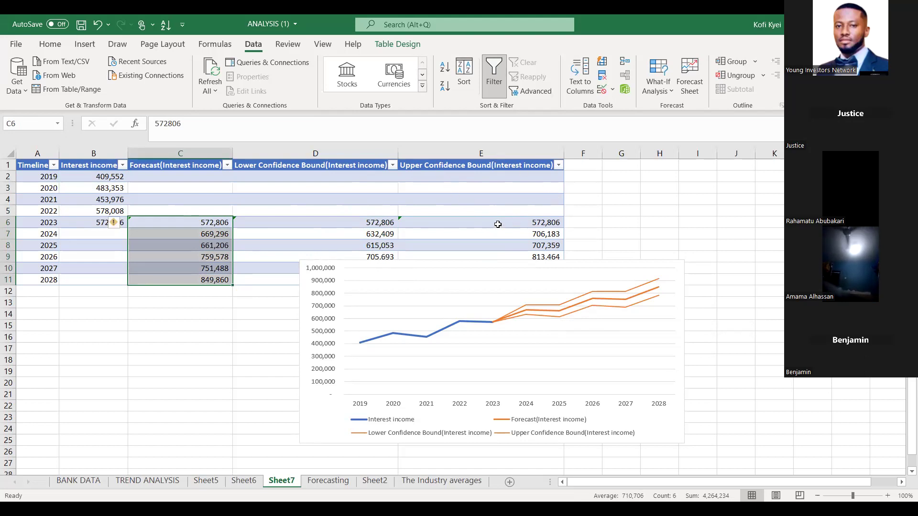
left_click_drag(497, 224, 494, 266)
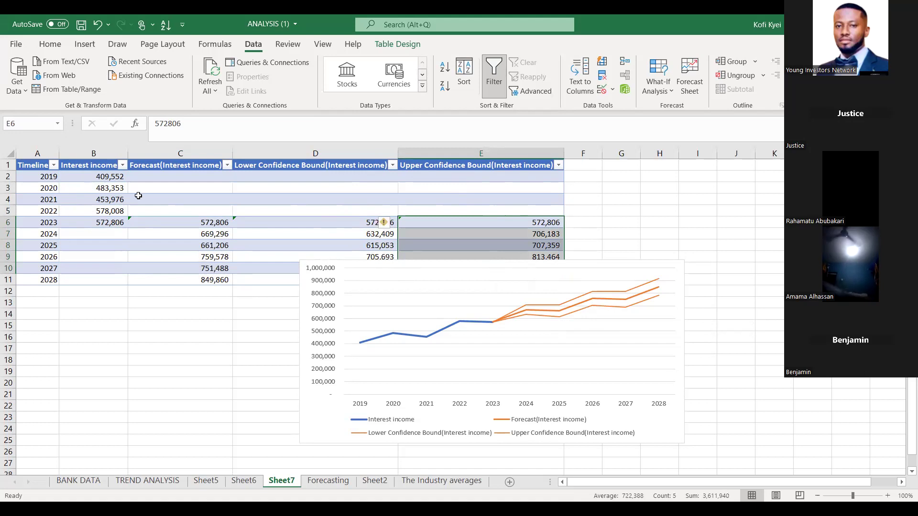
left_click(221, 223)
left_click_drag(212, 236, 212, 279)
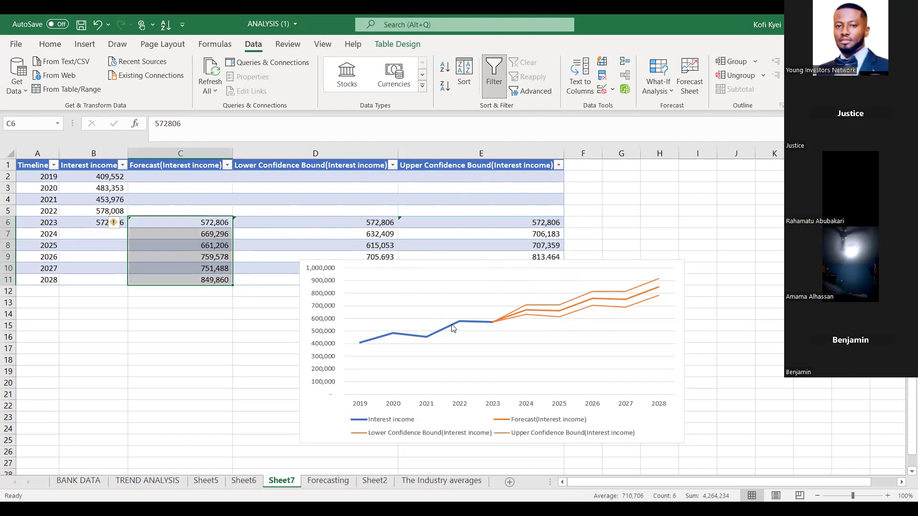
Add data labels to the historical Interest income line in the forecast chart and make them bold
left_click(403, 338)
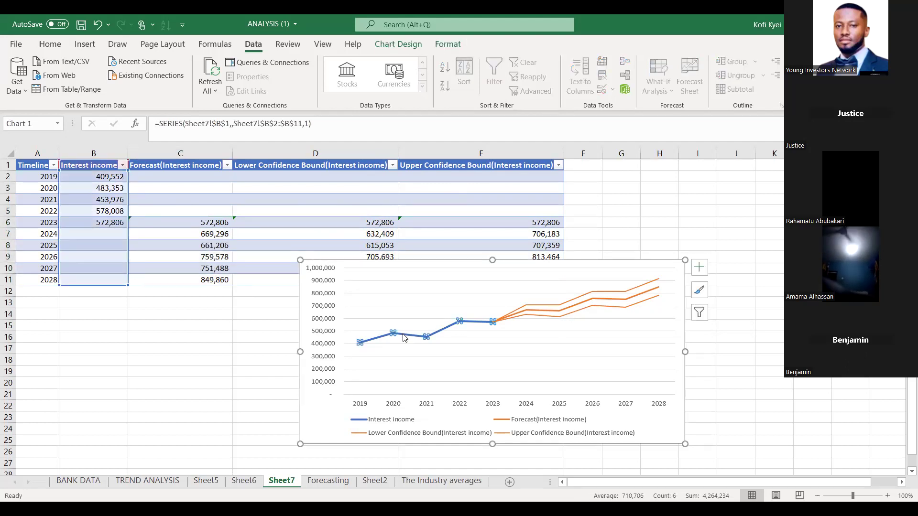
right_click(404, 338)
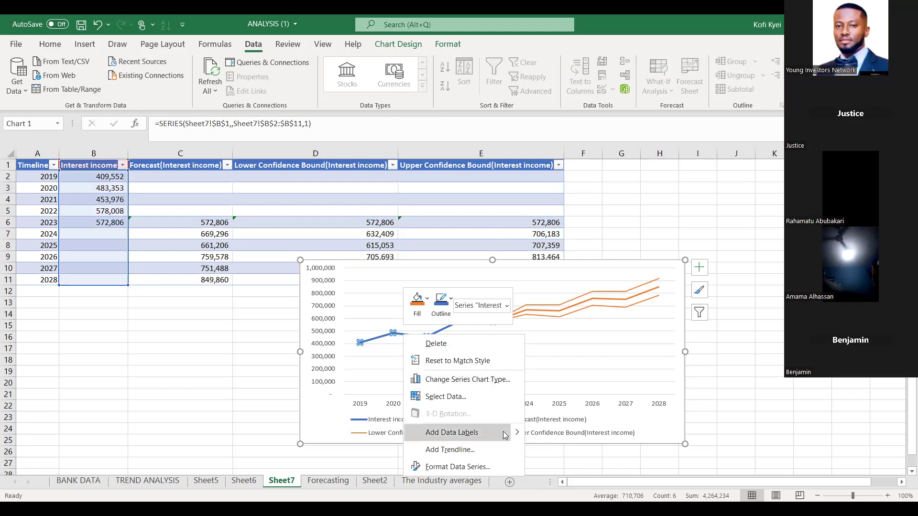
mouse_move(515, 434)
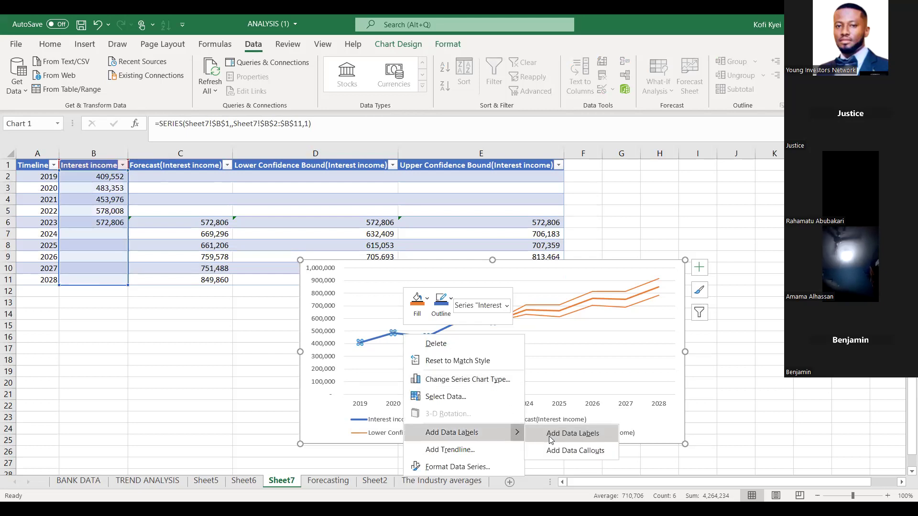
left_click(551, 439)
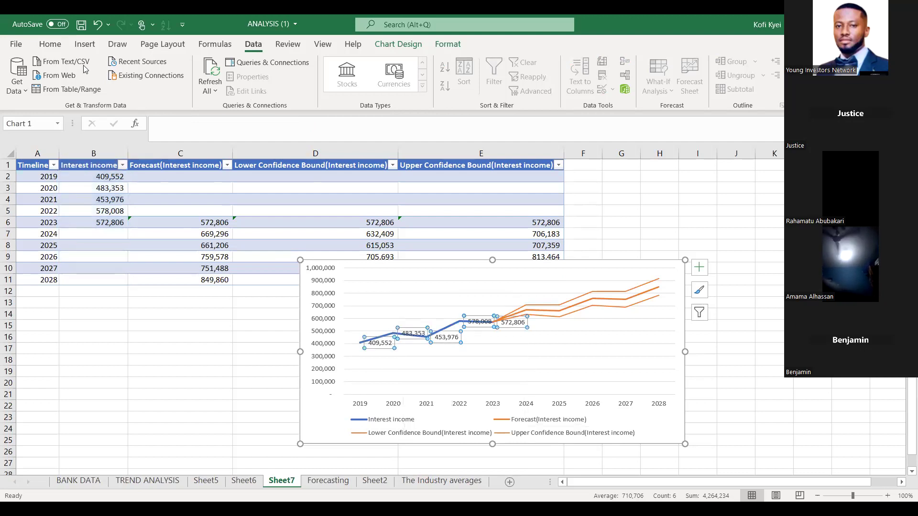
left_click(50, 44)
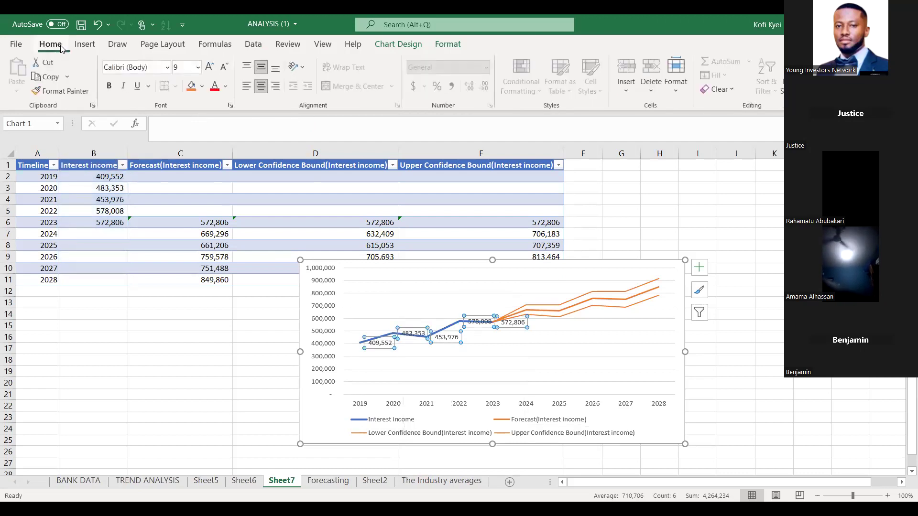
left_click(113, 90)
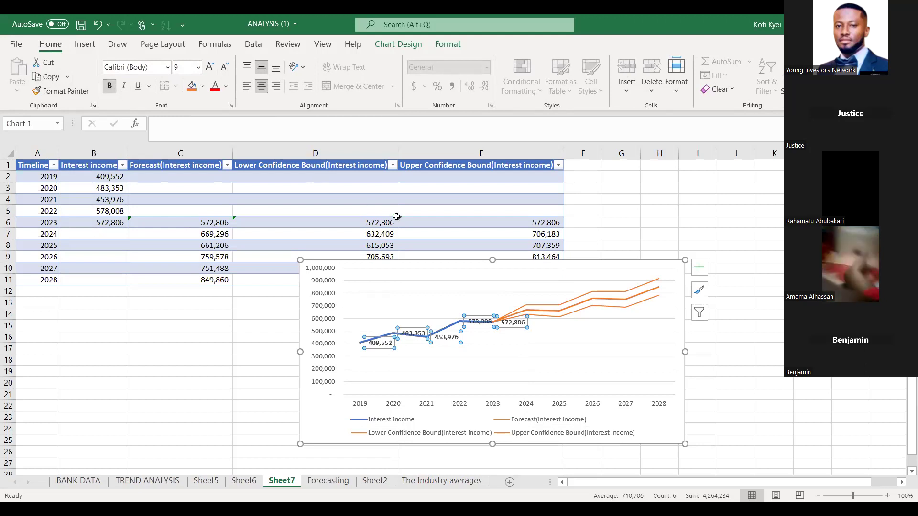
Move the 2020 data label of the historical Interest income line above the line so it no longer overlaps
left_click(415, 301)
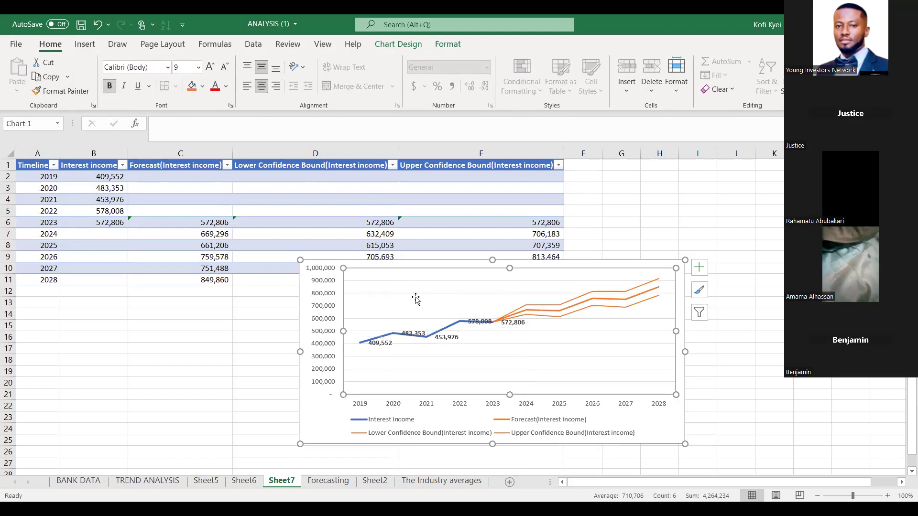
left_click(414, 332)
left_click(415, 331)
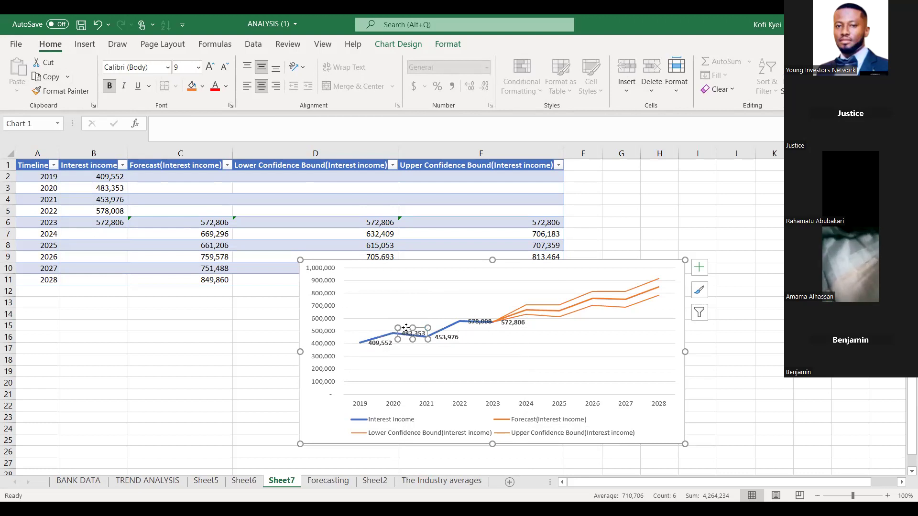
left_click_drag(406, 326, 404, 312)
left_click(384, 345)
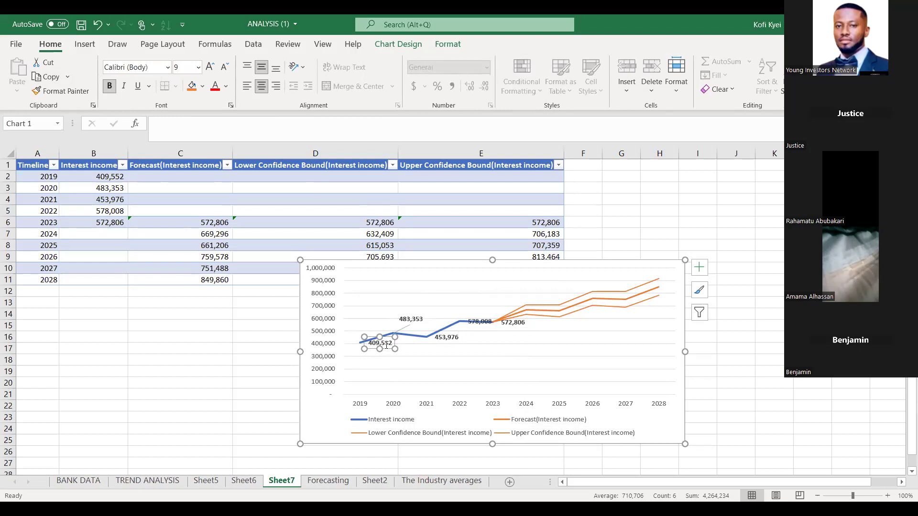
Move the 2022 Interest income data label above the line and the 2023 label below the forecast lines
left_click(460, 360)
left_click(477, 324)
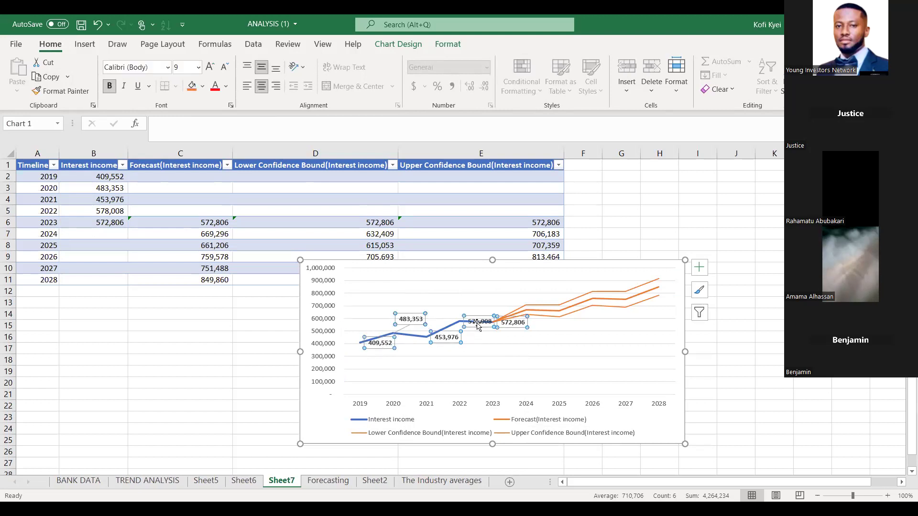
left_click(477, 325)
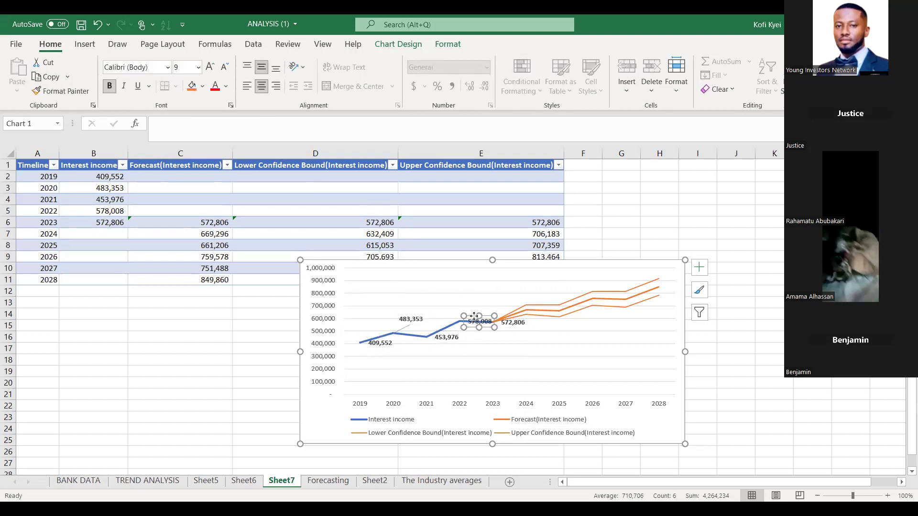
left_click_drag(473, 316, 474, 302)
left_click(512, 325)
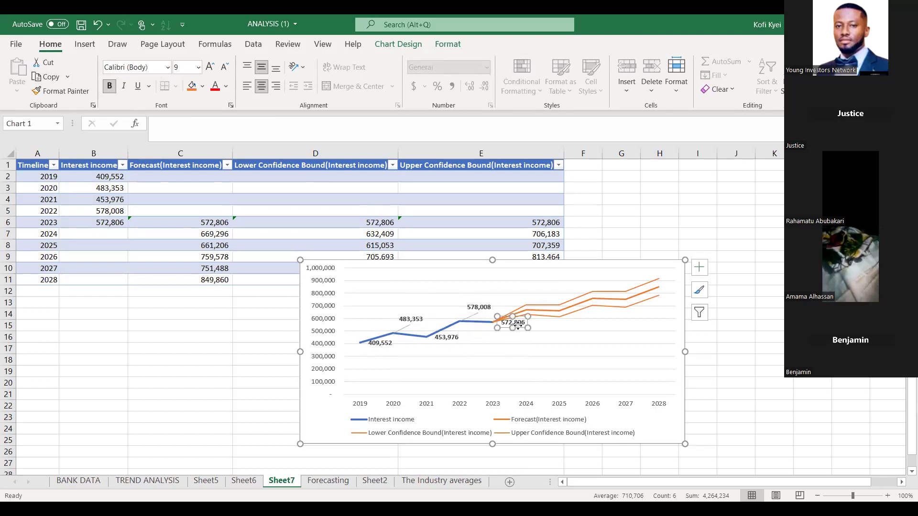
left_click_drag(520, 327, 529, 336)
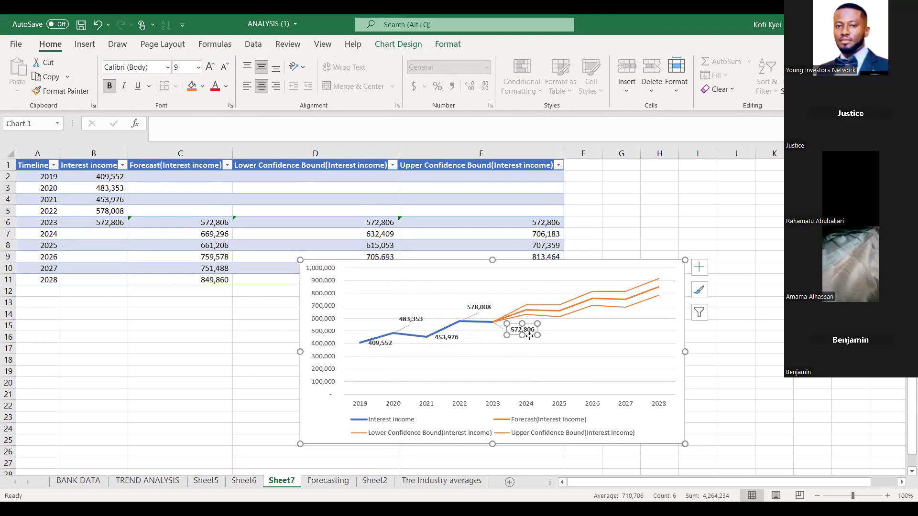
left_click(582, 349)
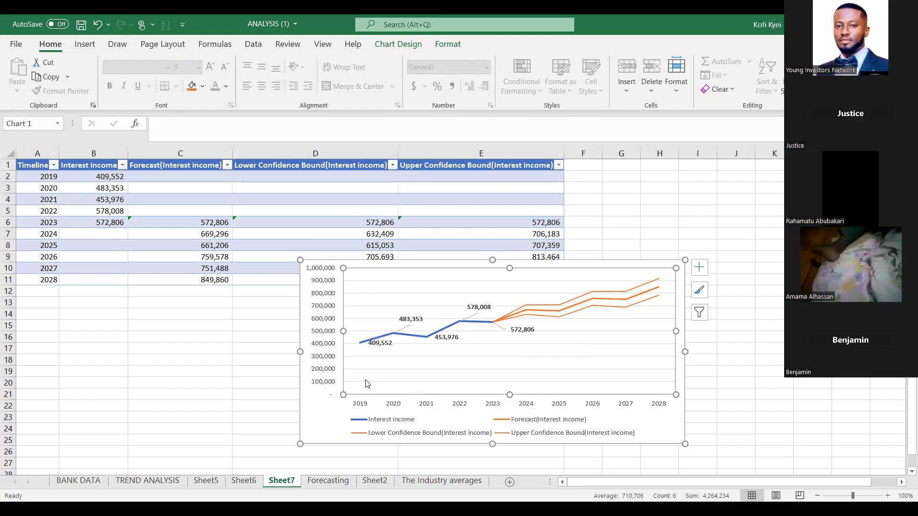
Add data labels to the Forecast(Interest income) line in the chart
left_click(596, 300)
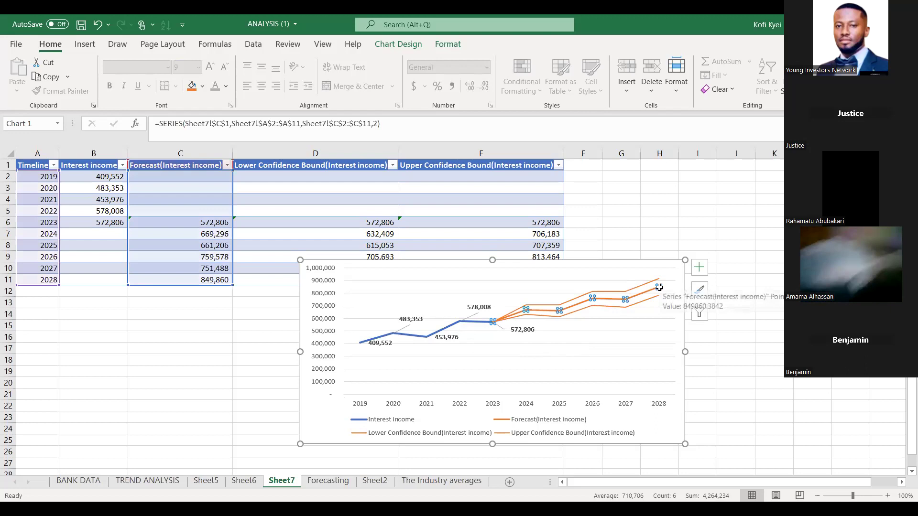
mouse_move(626, 301)
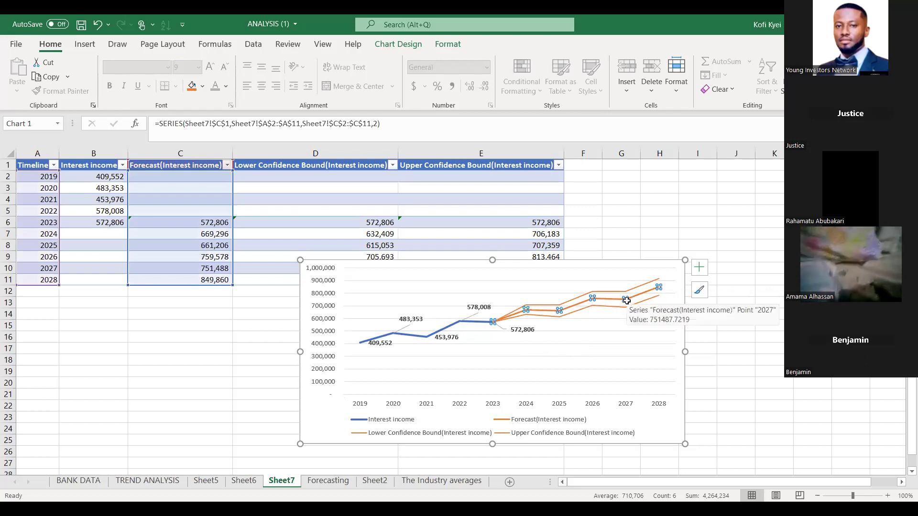
right_click(626, 301)
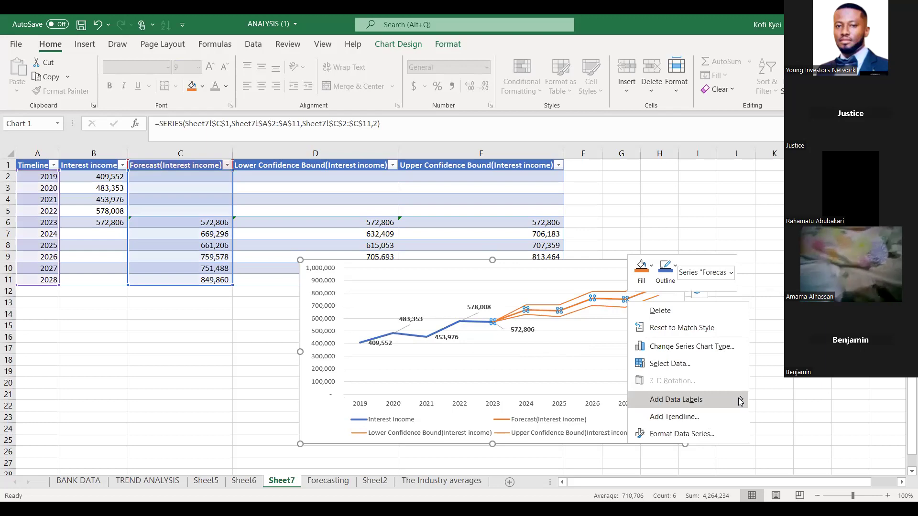
mouse_move(741, 401)
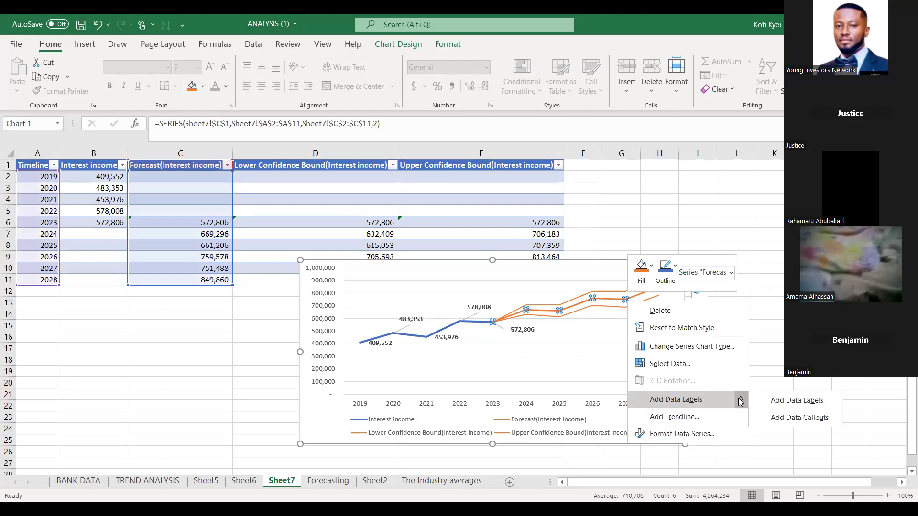
left_click(767, 405)
left_click(618, 346)
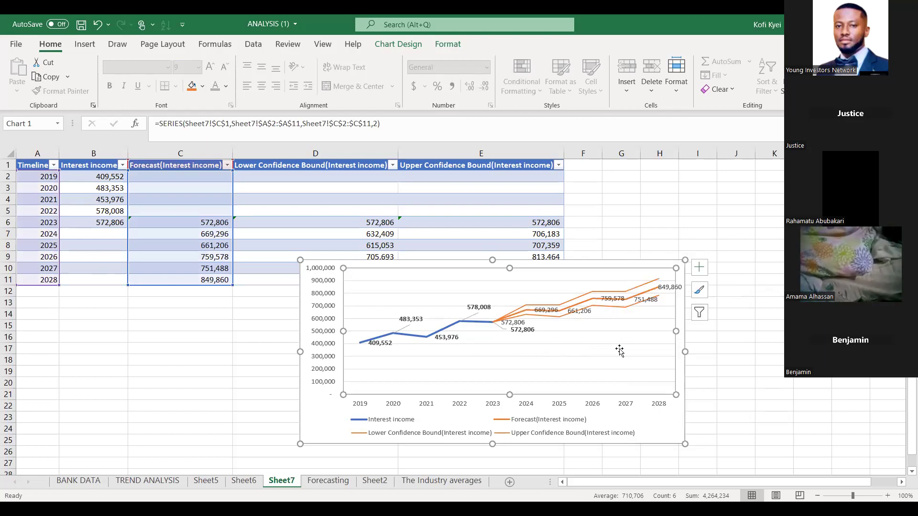
Move the 2024 forecast data label above the upper confidence bound line
left_click(553, 312)
left_click(539, 307)
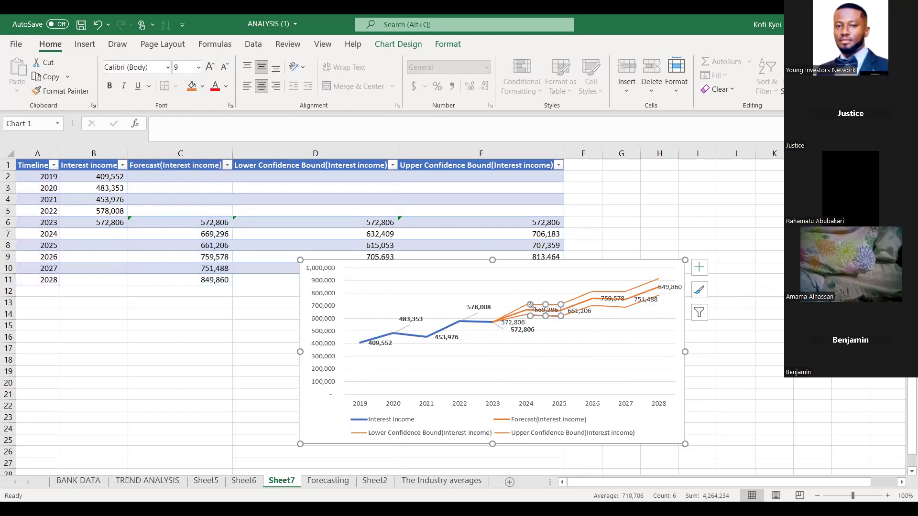
mouse_move(527, 313)
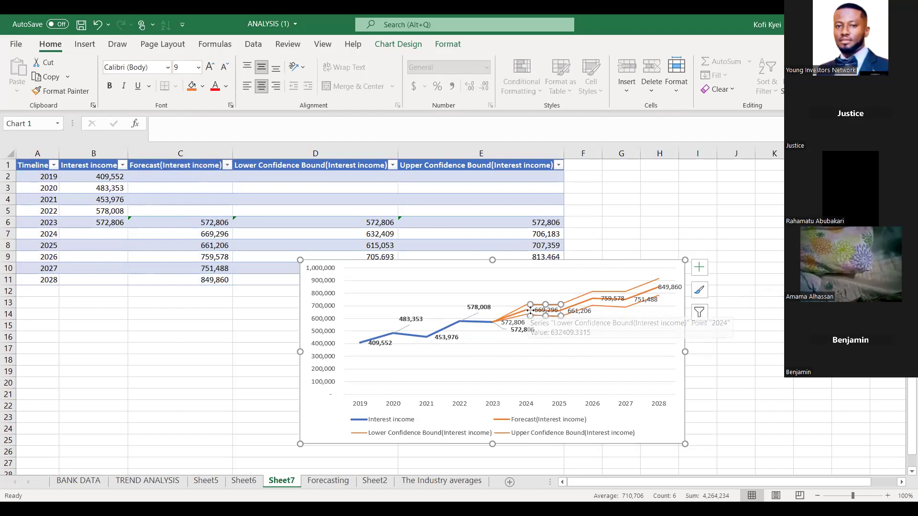
left_click_drag(527, 313, 526, 288)
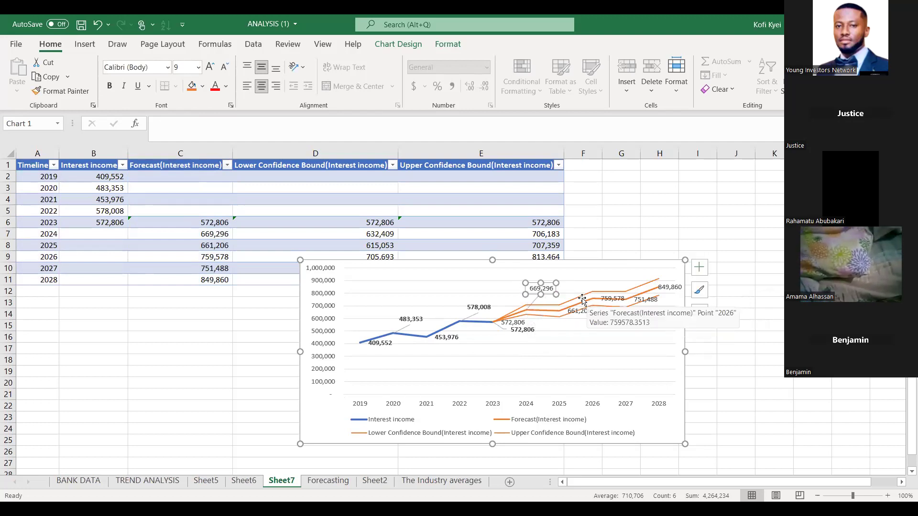
mouse_move(581, 300)
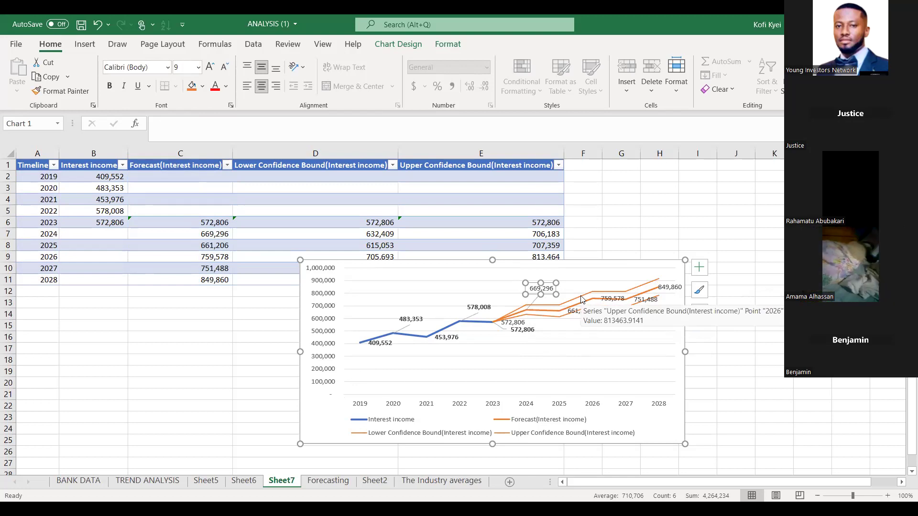
right_click(581, 299)
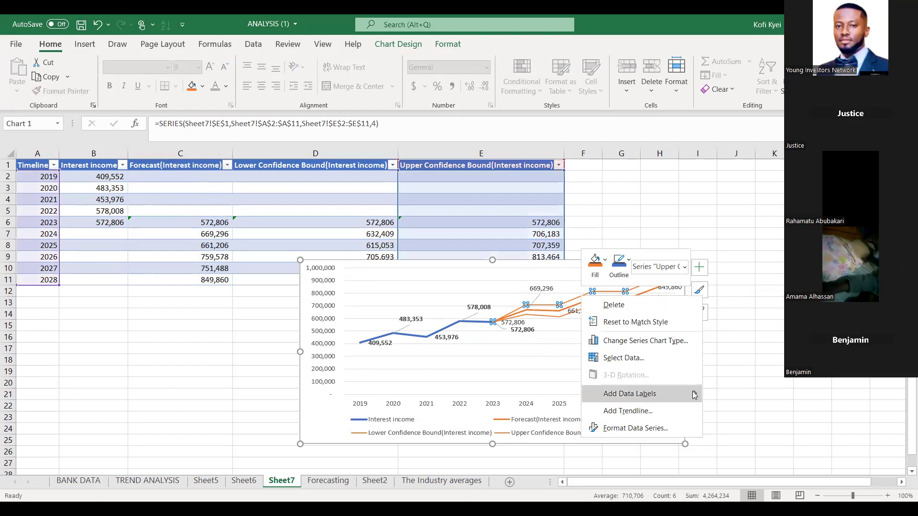
mouse_move(694, 394)
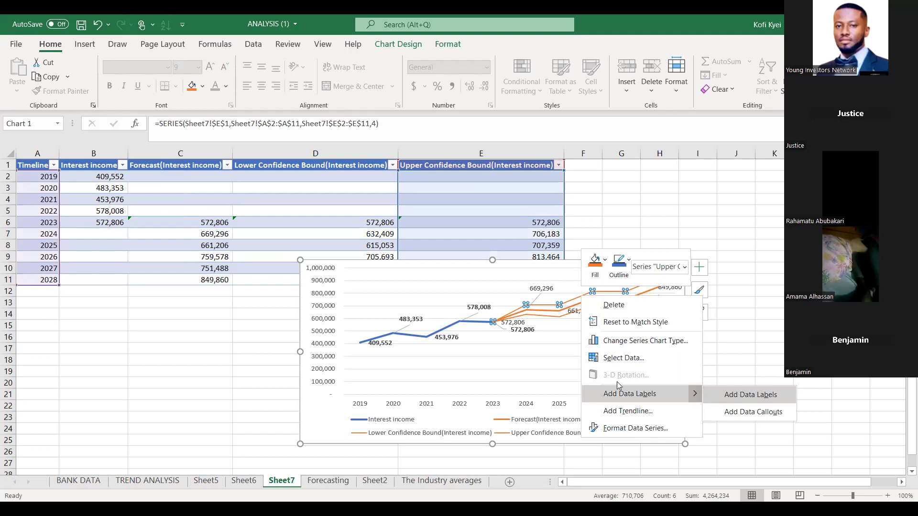
key("Escape")
key("Escape")
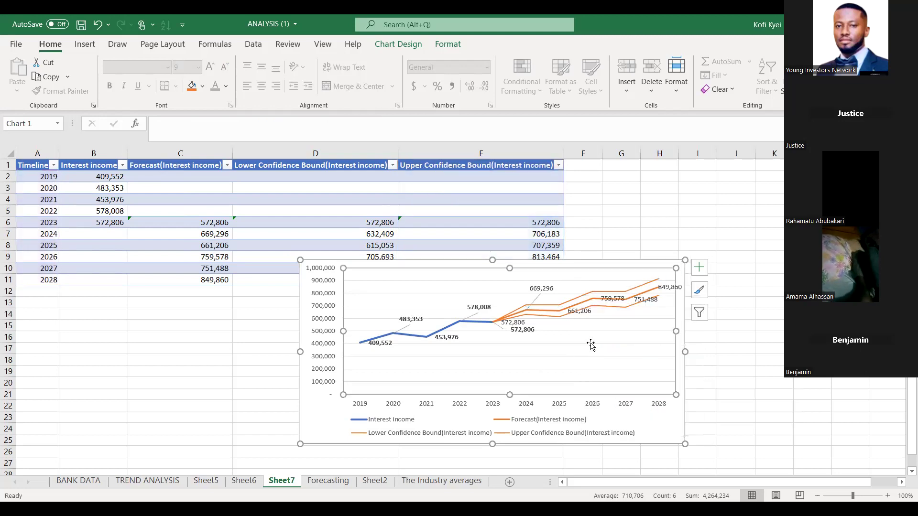
Move the 2025 and 2027 forecast data labels below the lines and the 2026 label above them
left_click(577, 312)
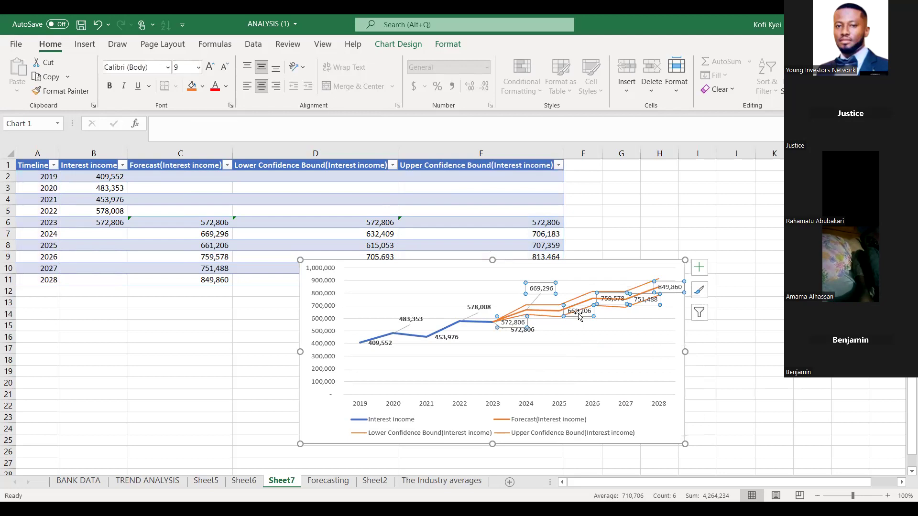
left_click(578, 316)
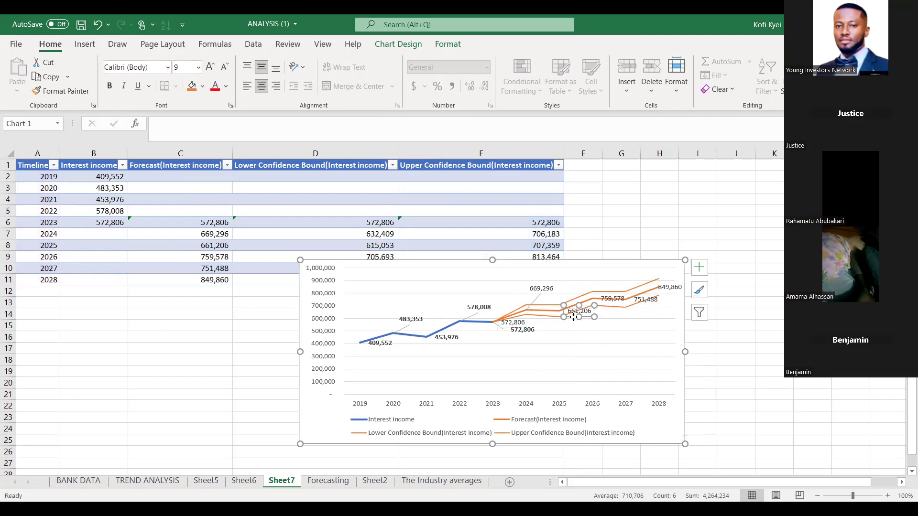
left_click_drag(571, 318, 579, 330)
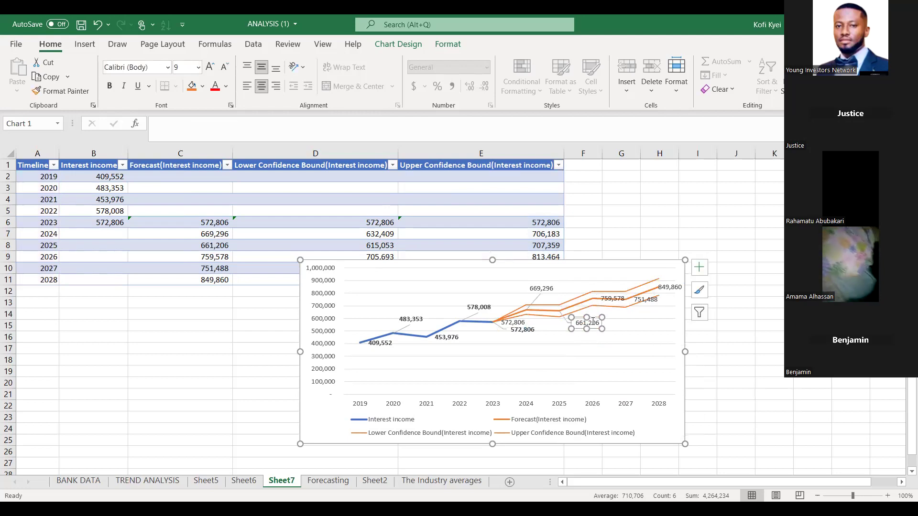
left_click(612, 297)
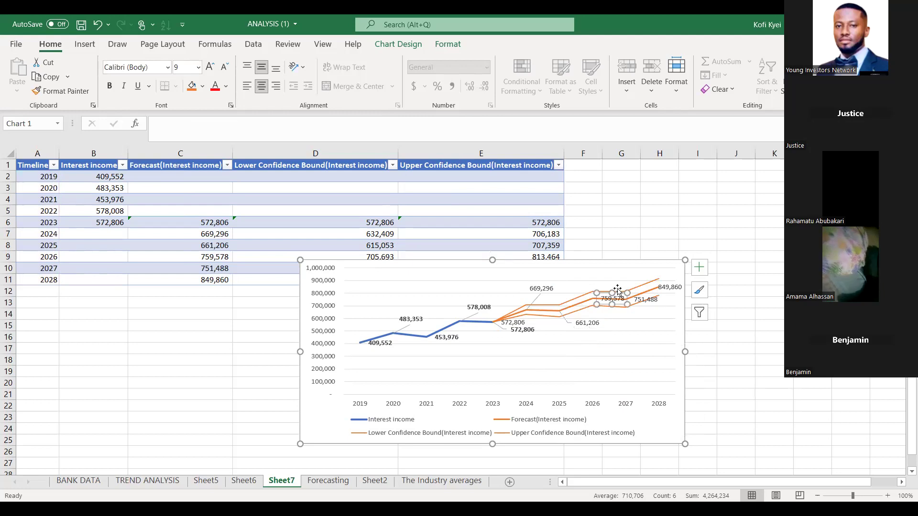
left_click_drag(617, 292, 618, 275)
left_click(655, 302)
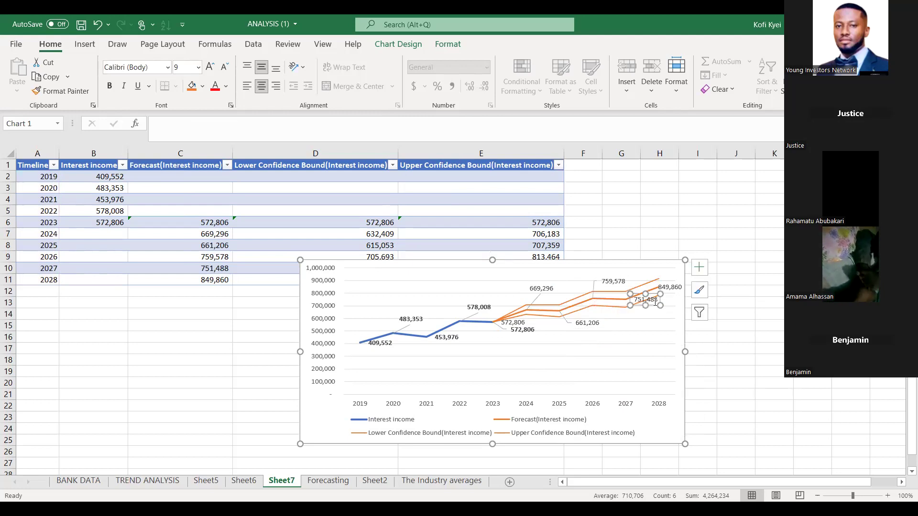
left_click_drag(653, 307, 657, 317)
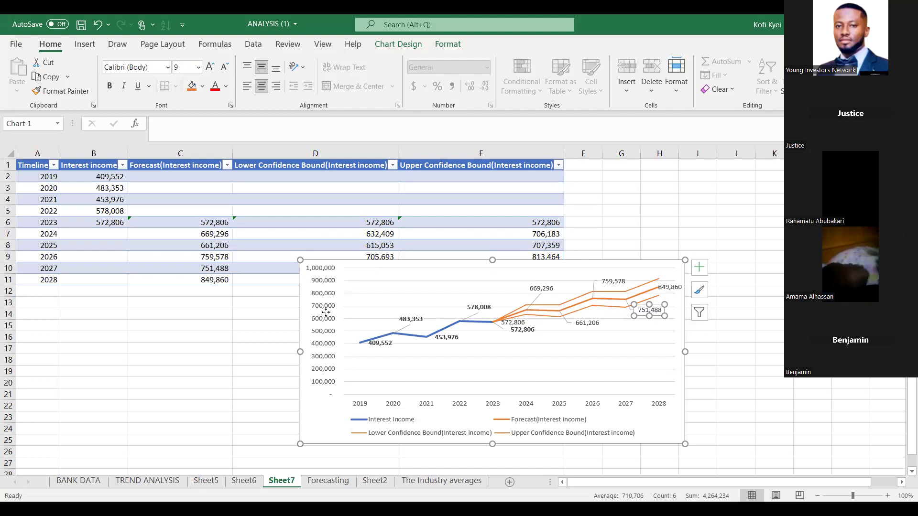
Review CAL Bank's figures on the Forecasting sheet and the year-on-year growth values on the TREND ANALYSIS sheet
left_click(325, 481)
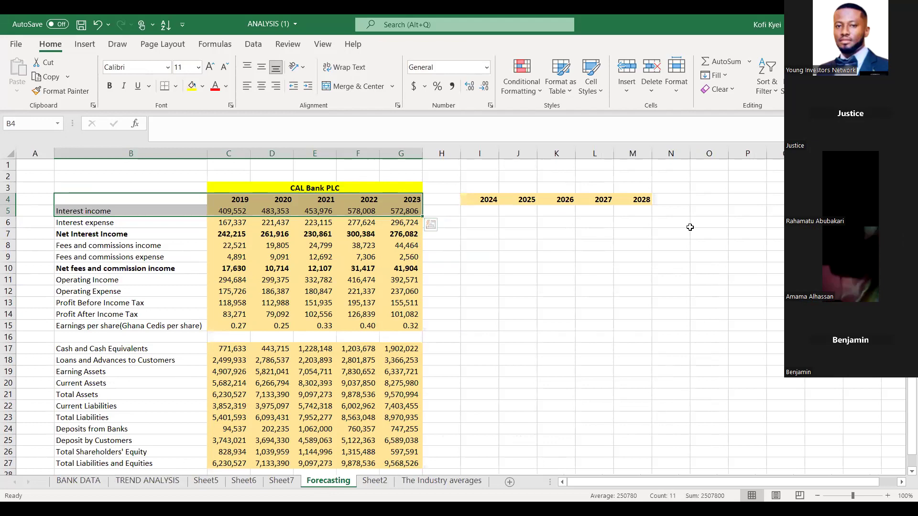
left_click(139, 481)
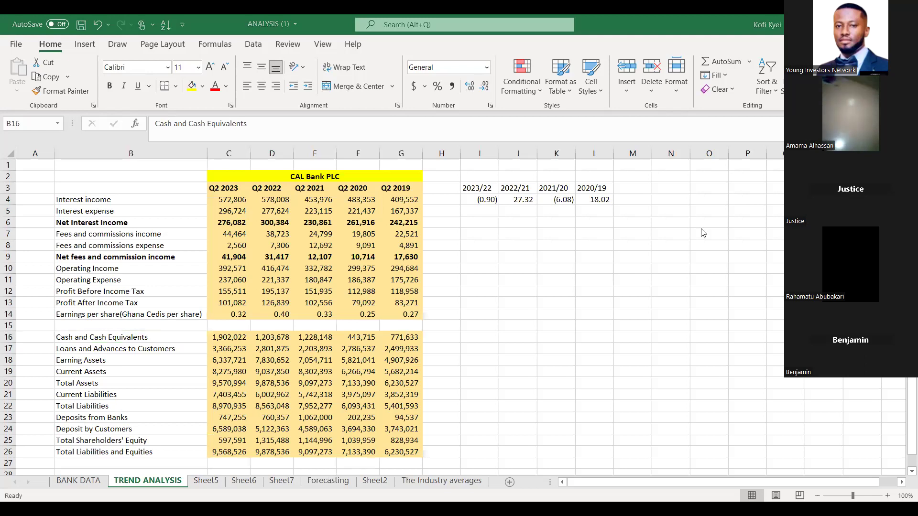
left_click(594, 107)
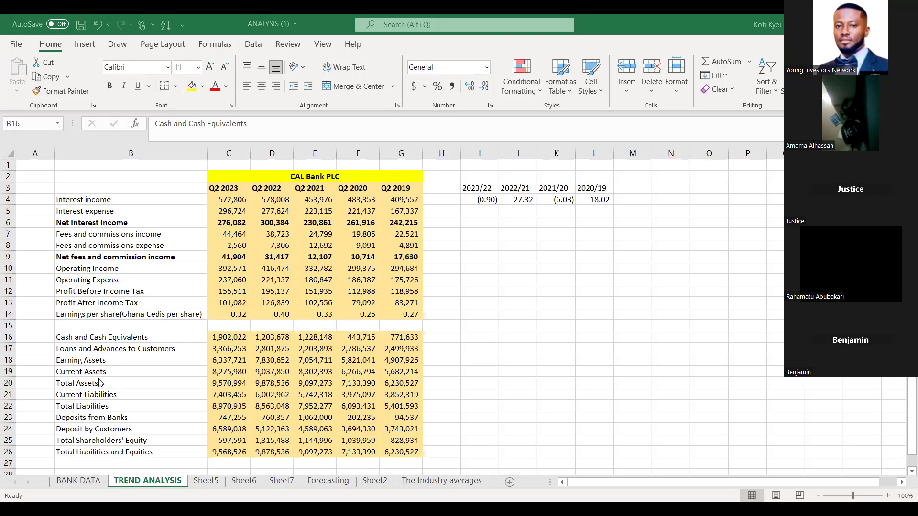
Review the bank data on the BANK DATA sheet across the banks from CAL Bank PLC to First National Bank Ghana
left_click(78, 481)
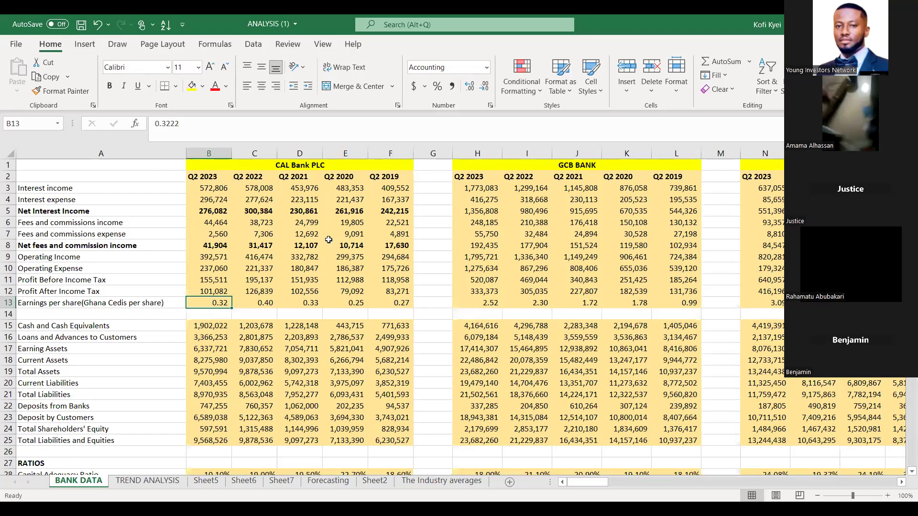
left_click(312, 165)
key("Right")
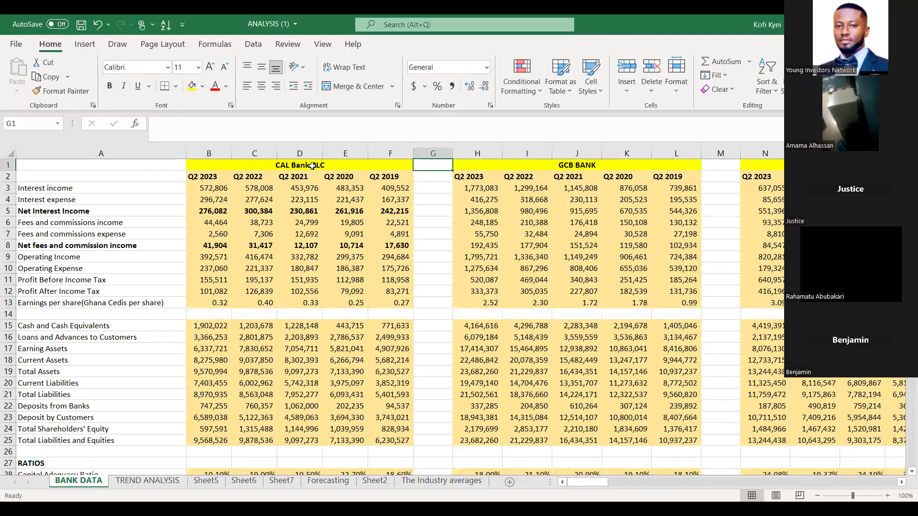
key("Right")
key("Right")
key("Right")
key("Right")
key("Right")
key("Right")
key("Right")
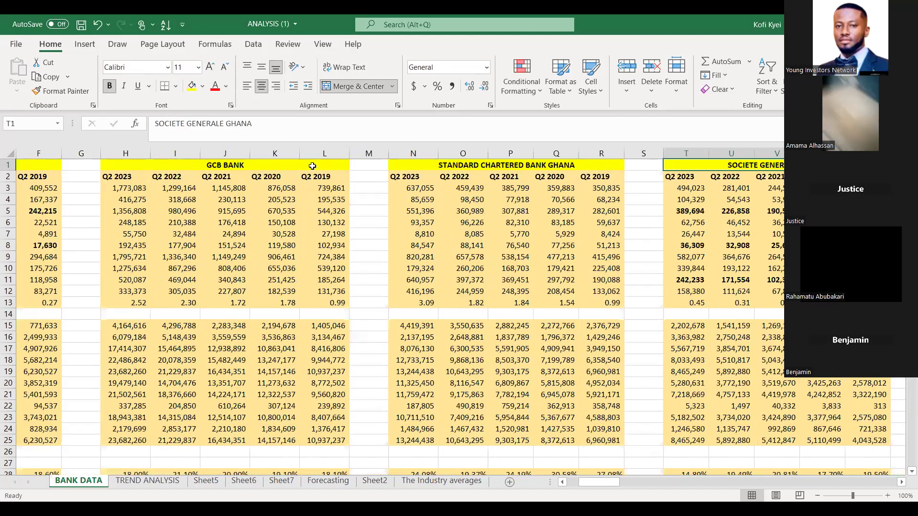
key("Right")
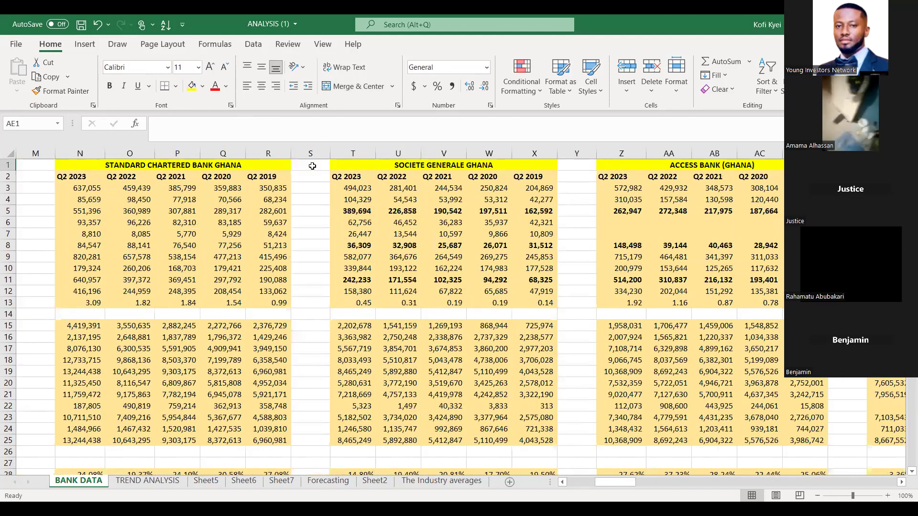
key("Right")
key("Right")
key("Right")
key("Right")
key("Right")
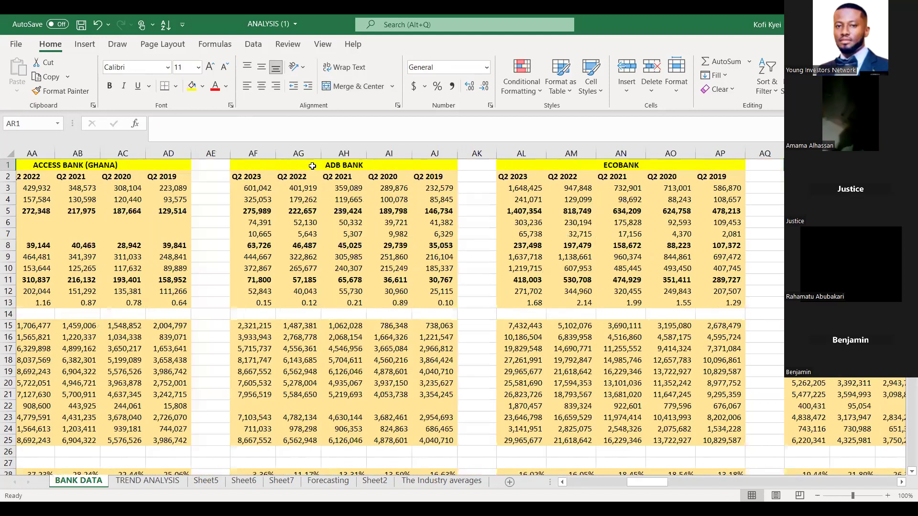
key("Right")
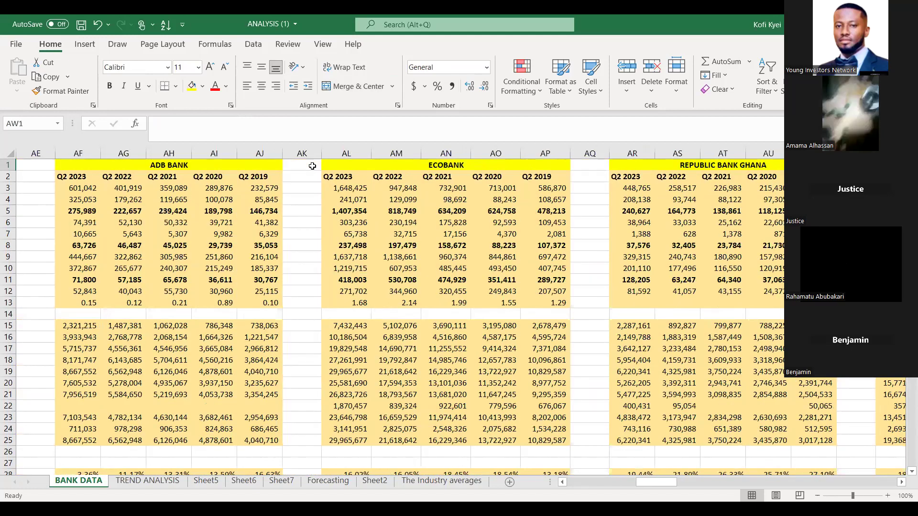
key("Right")
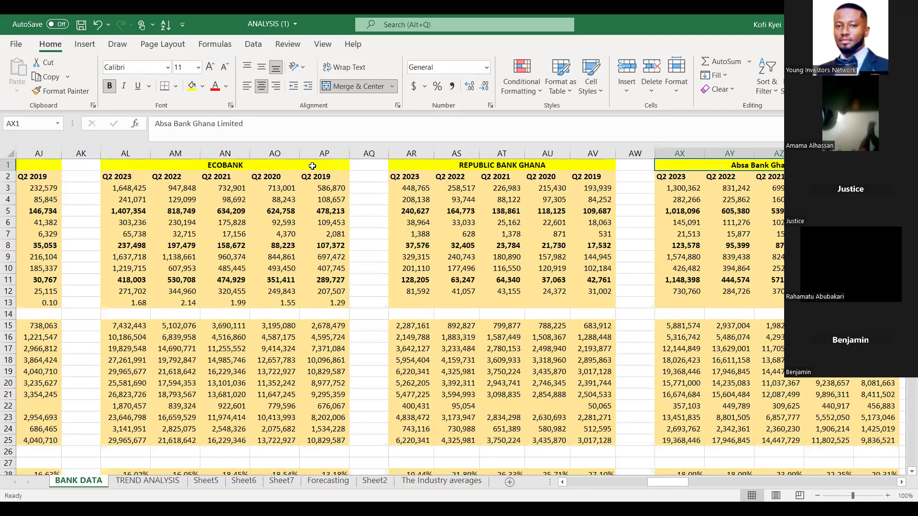
key("Right")
key("Right")
key("Right")
key("Right")
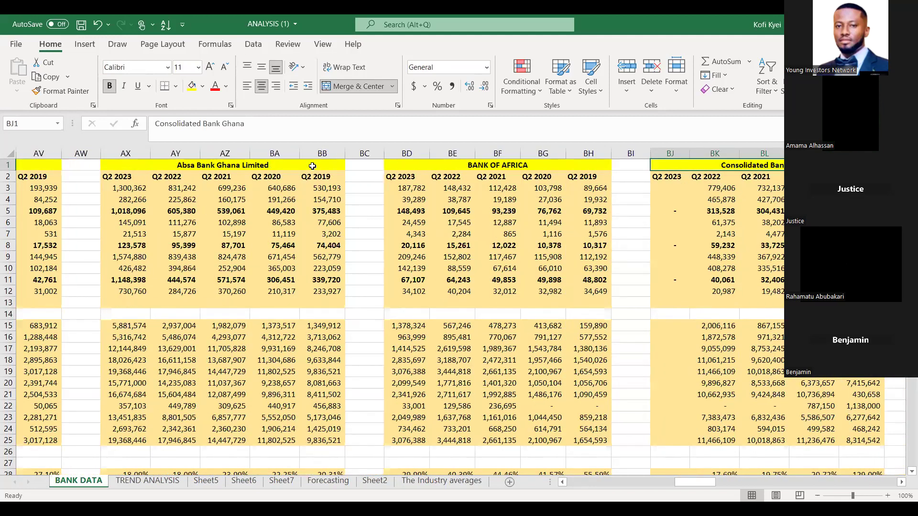
key("Right")
key("Right")
key("Right")
key("Right")
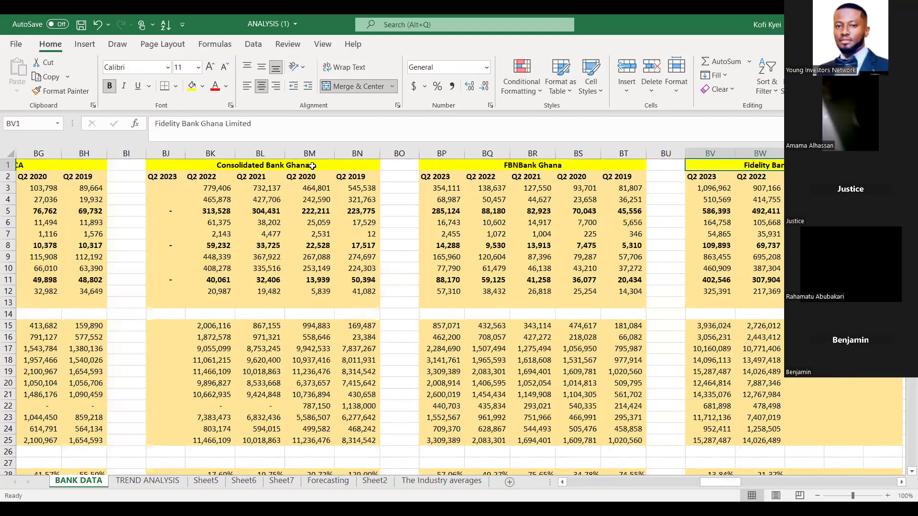
key("Right")
key("Right")
key("Right")
key("Right")
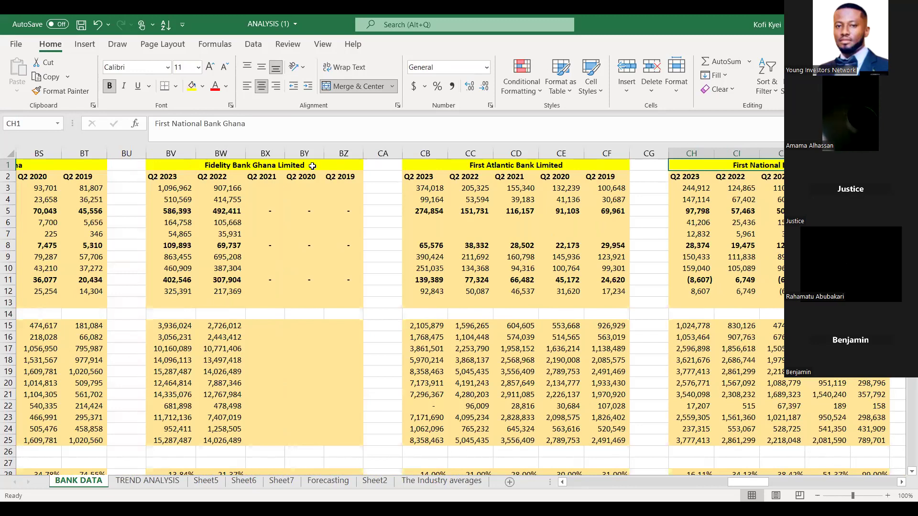
Look back through the bank columns from First National Bank Ghana to SOCIETE GENERALE GHANA
key("Left")
key("Left")
key("Left")
key("Left")
key("Left")
key("Left")
key("Left")
key("Left")
key("Left")
key("Left")
key("Left")
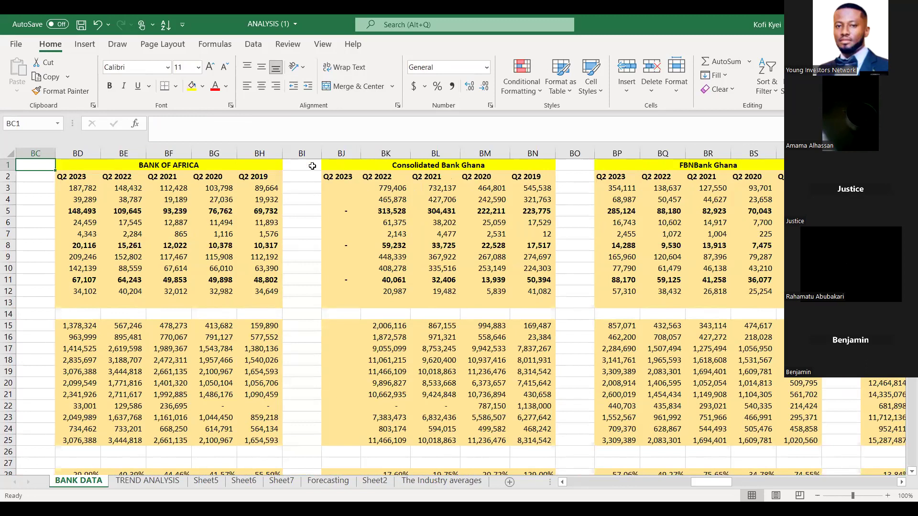
key("Left")
key("Left")
key("Left")
key("Left")
key("Left")
key("Left")
key("Left")
key("Left")
key("Left")
key("Left")
key("Left")
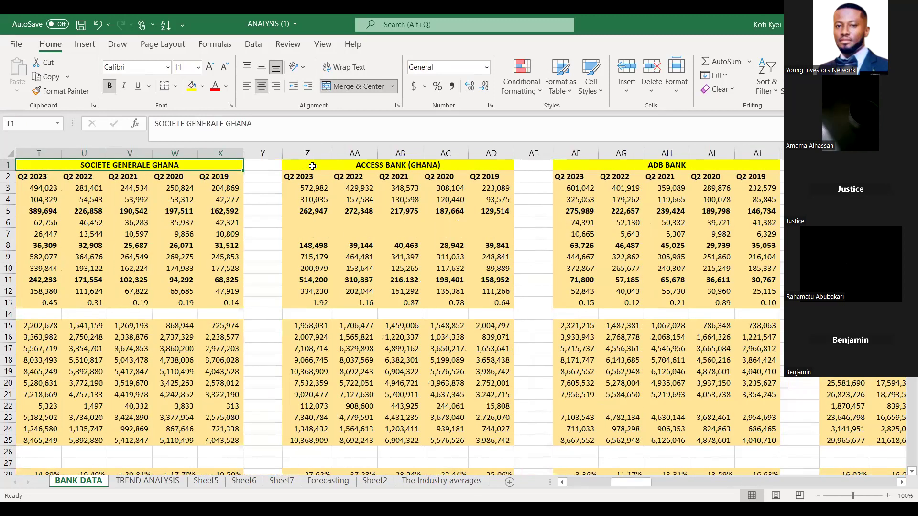
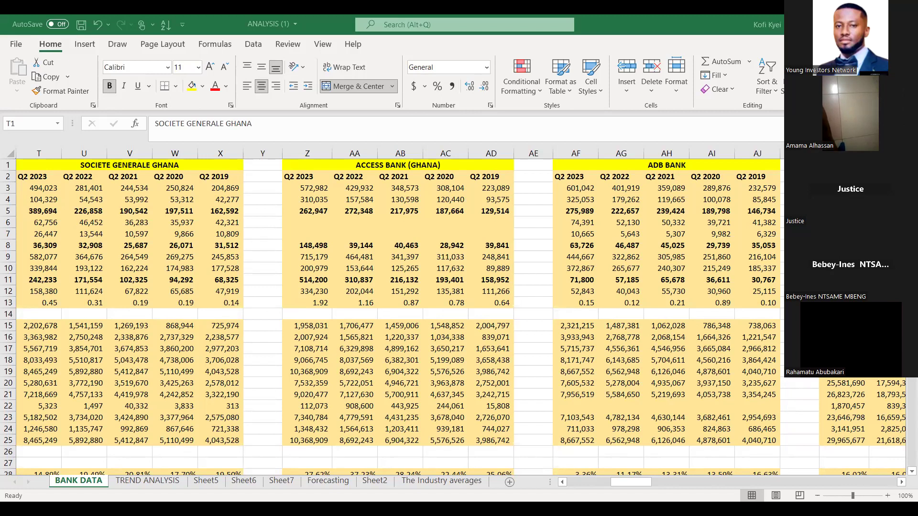
key("alt+Tab")
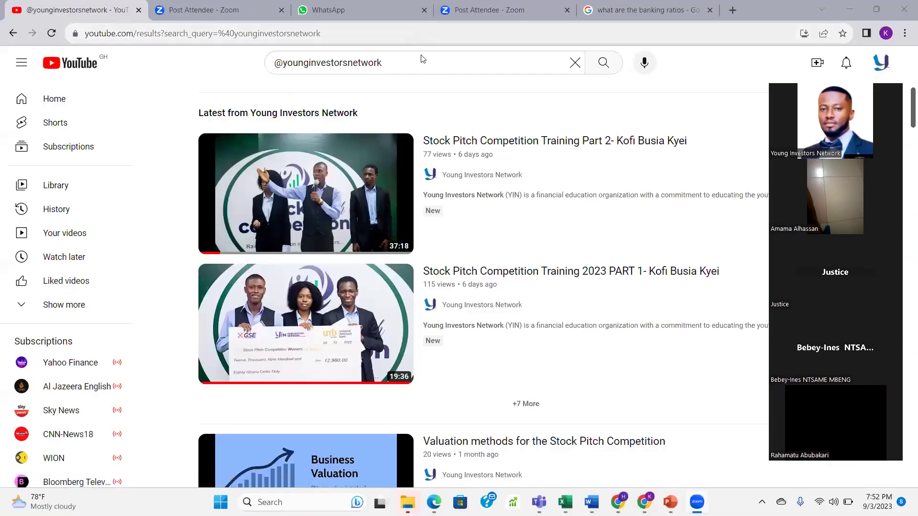
left_click(411, 62)
key("BackSpace")
key("BackSpace")
key("BackSpace")
key("BackSpace")
key("BackSpace")
key("BackSpace")
key("BackSpace")
key("BackSpace")
key("BackSpace")
key("BackSpace")
key("BackSpace")
key("BackSpace")
key("BackSpace")
key("BackSpace")
key("BackSpace")
key("BackSpace")
key("BackSpace")
key("BackSpace")
key("BackSpace")
key("BackSpace")
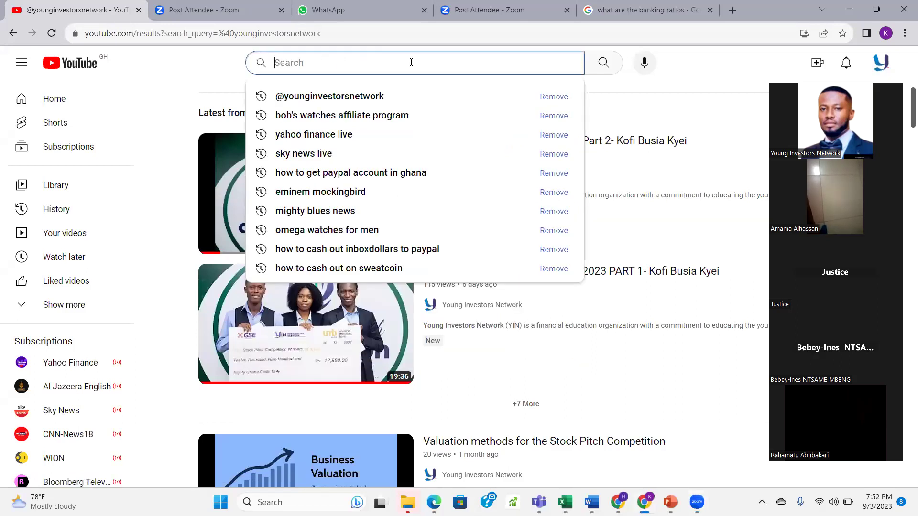
type("@y")
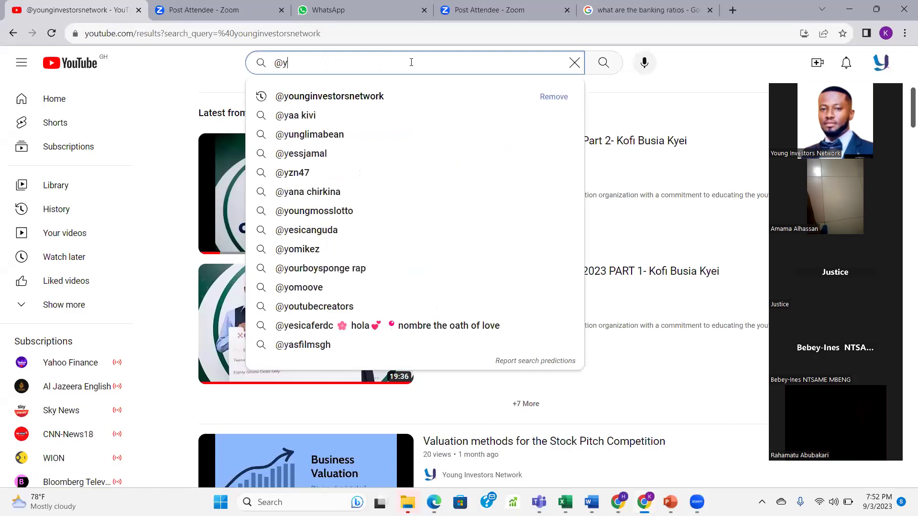
left_click(354, 97)
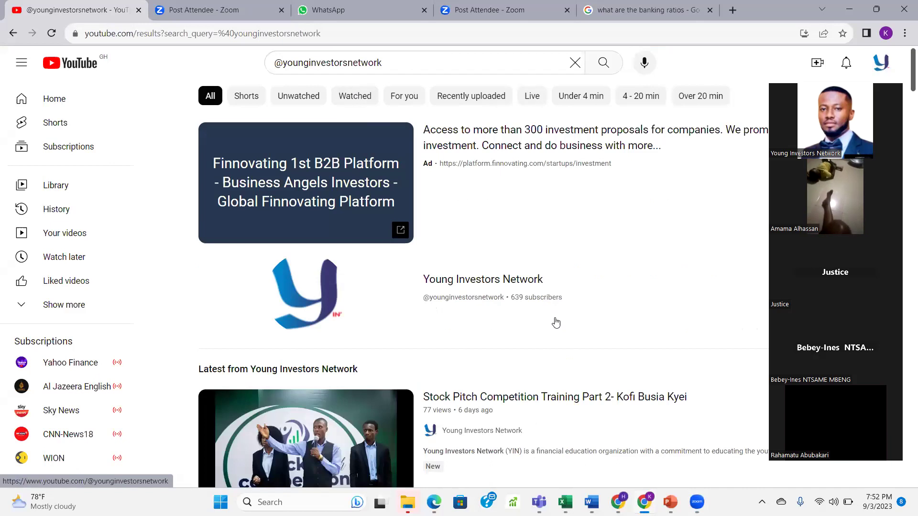
Look through the latest Young Investors Network videos and open Stock Pitch Competition Training 2023 PART 1
scroll(556, 323, "down", 3)
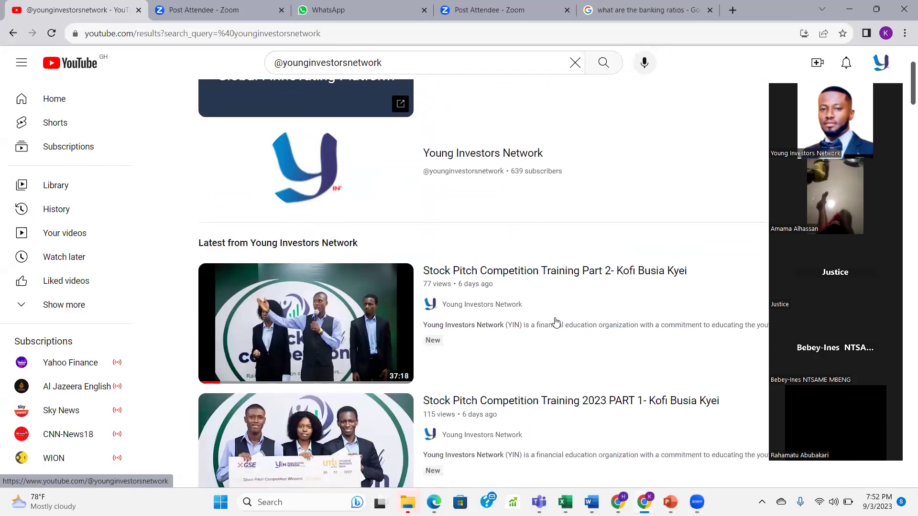
scroll(556, 323, "down", 3)
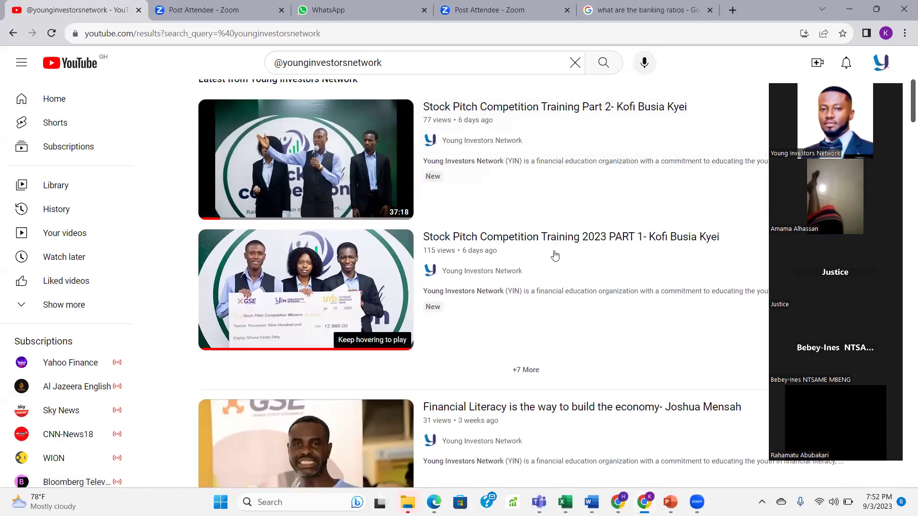
mouse_move(554, 256)
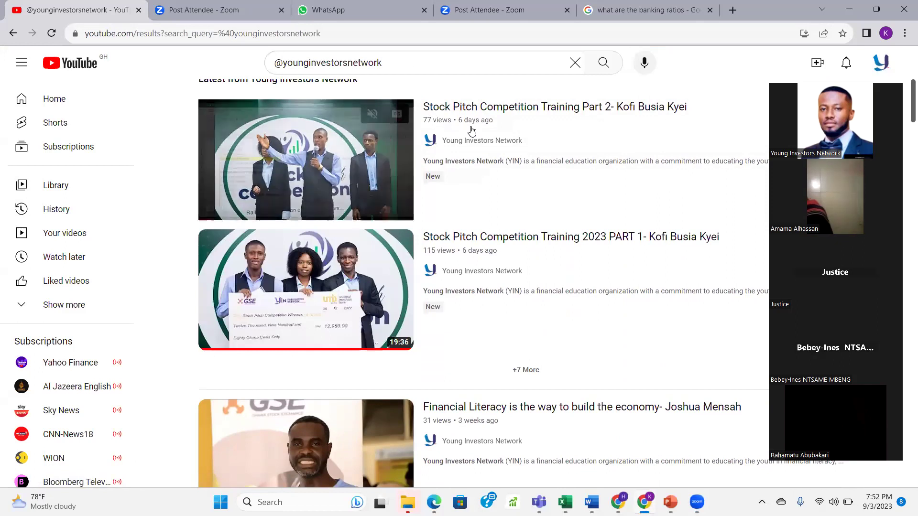
mouse_move(472, 130)
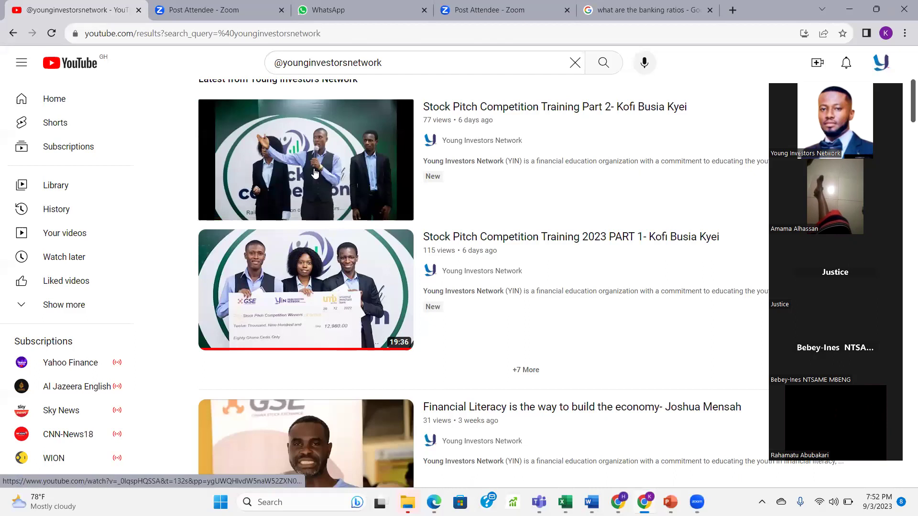
left_click(312, 280)
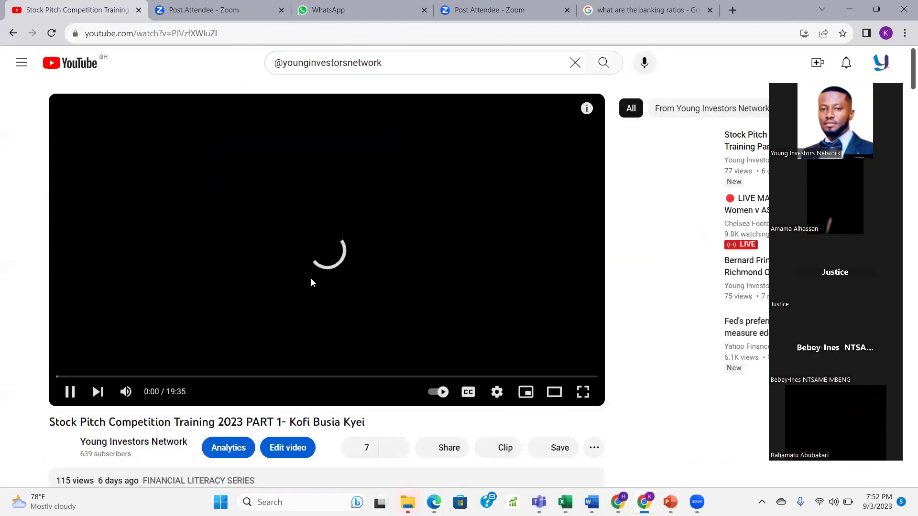
Pause the training video and skip ahead to 7:04, at the economy analysis example slide
scroll(312, 282, "down", 3)
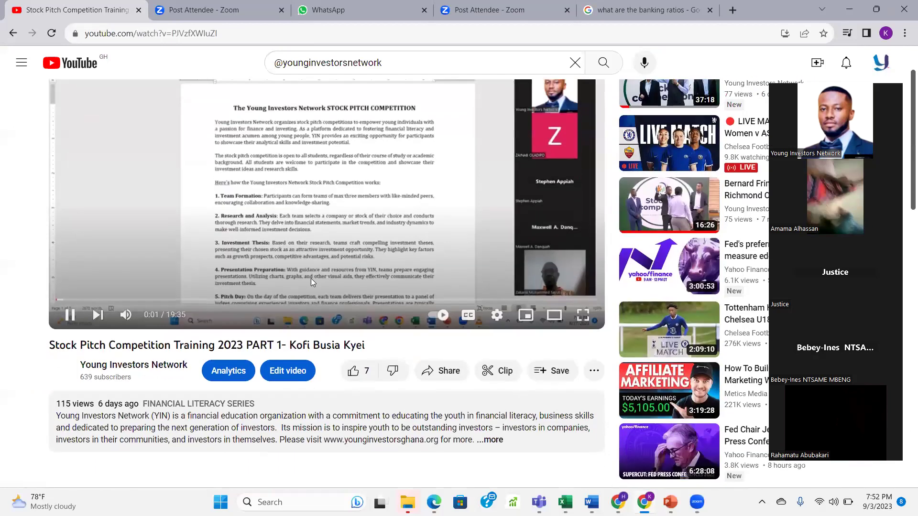
scroll(311, 282, "up", 2)
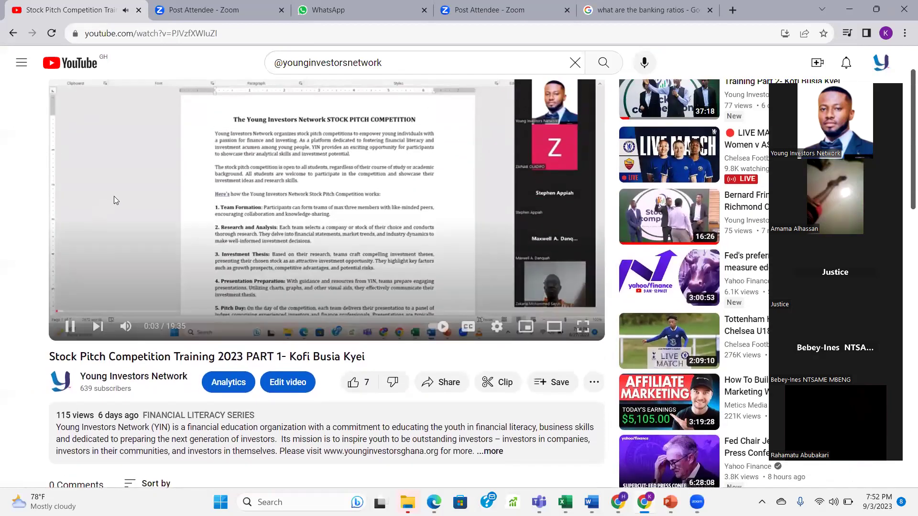
left_click(447, 293)
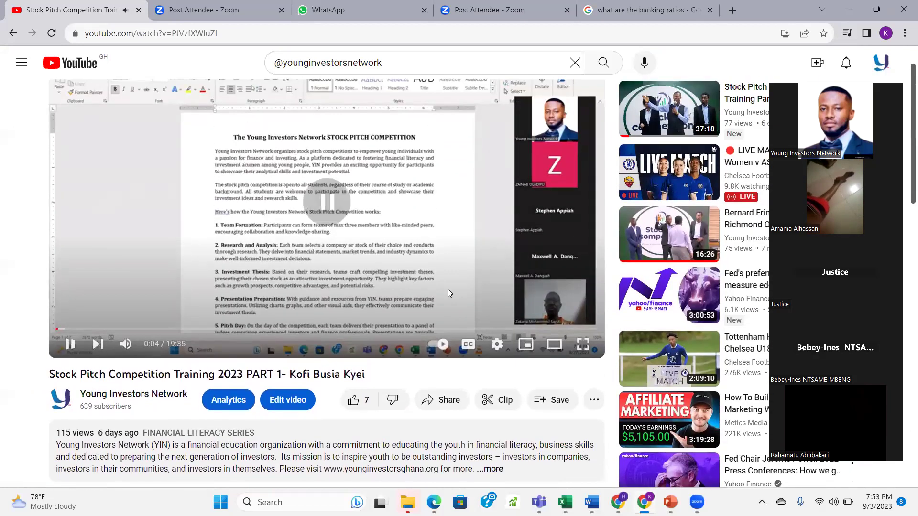
left_click(250, 329)
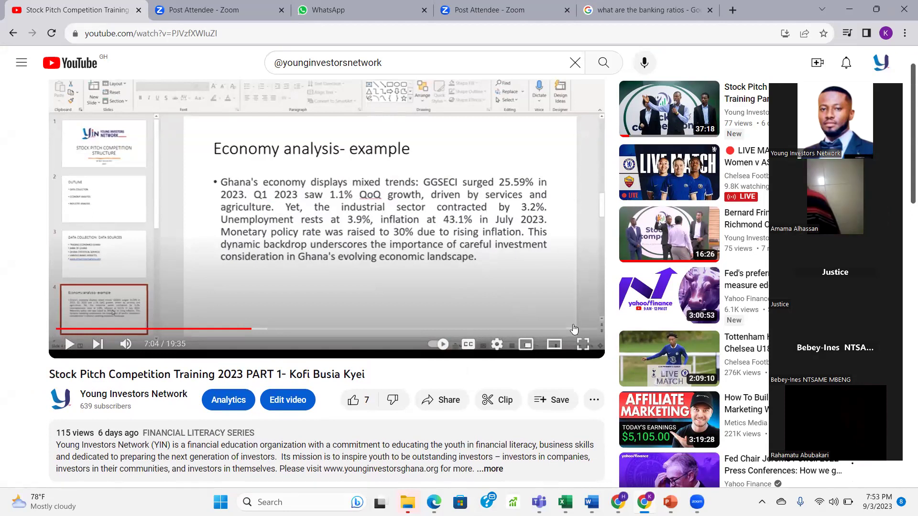
Switch to the open stock pitch competition presentation in PowerPoint
mouse_move(670, 502)
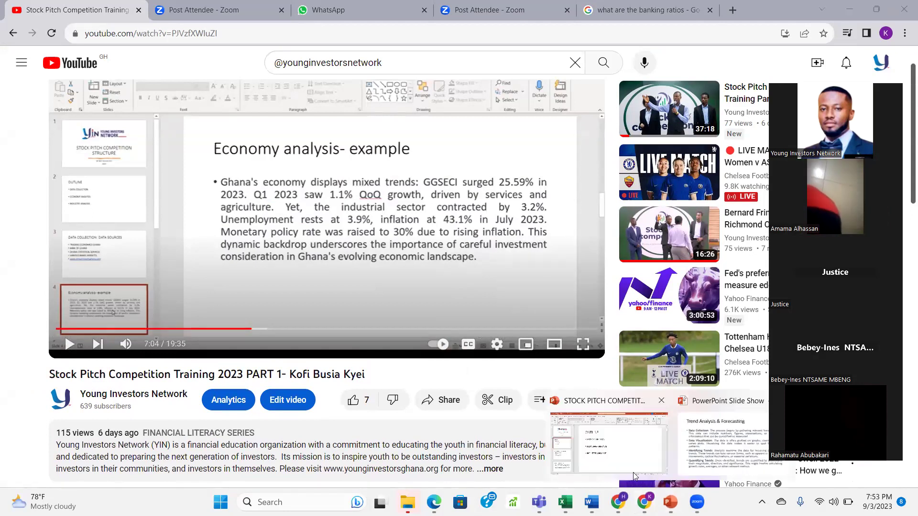